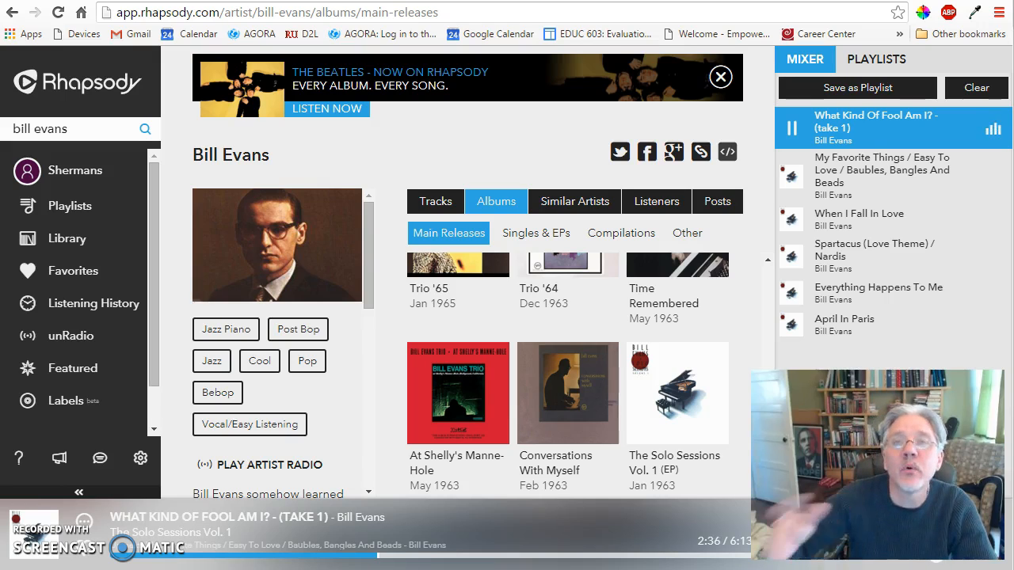
# Pause the song playing in Rhapsody and switch to the radfordsamplesite home page in Google Sites.
pyautogui.click(795, 129)
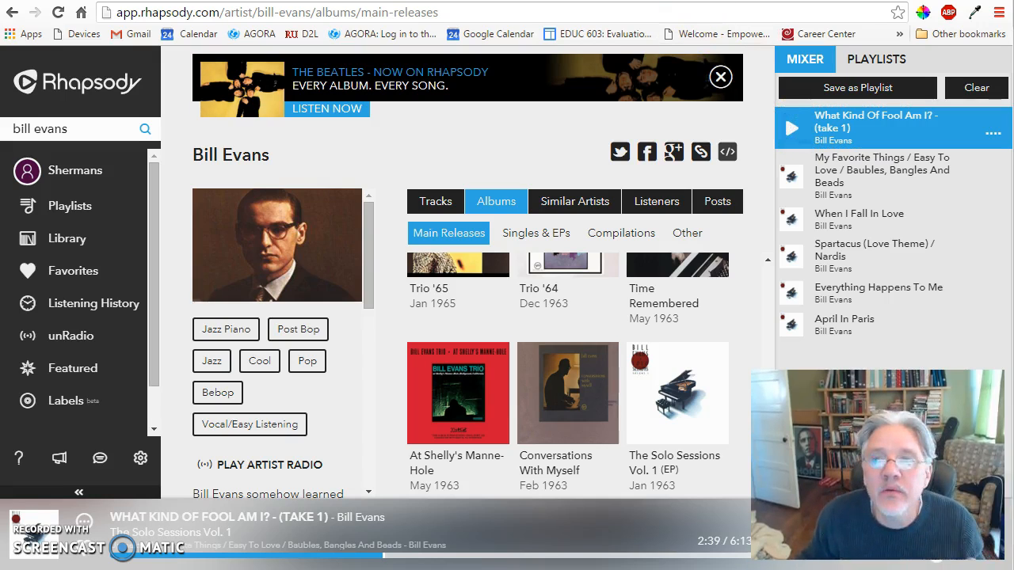
pyautogui.hotkey('ctrl', 'Tab')
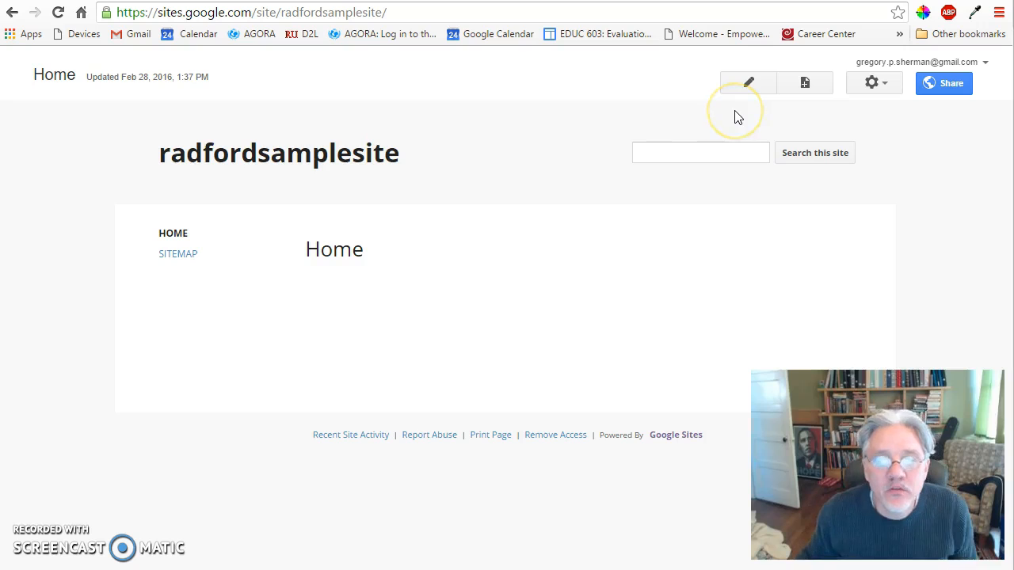
pyautogui.rightClick(616, 231)
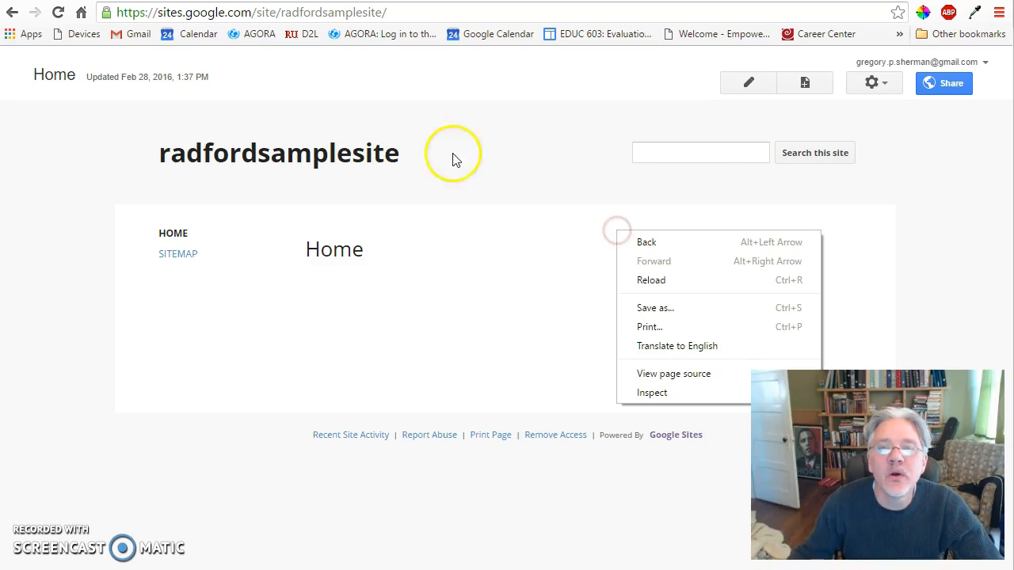
# Create a top-level web page named "About Me" in the site and save it empty.
pyautogui.click(805, 83)
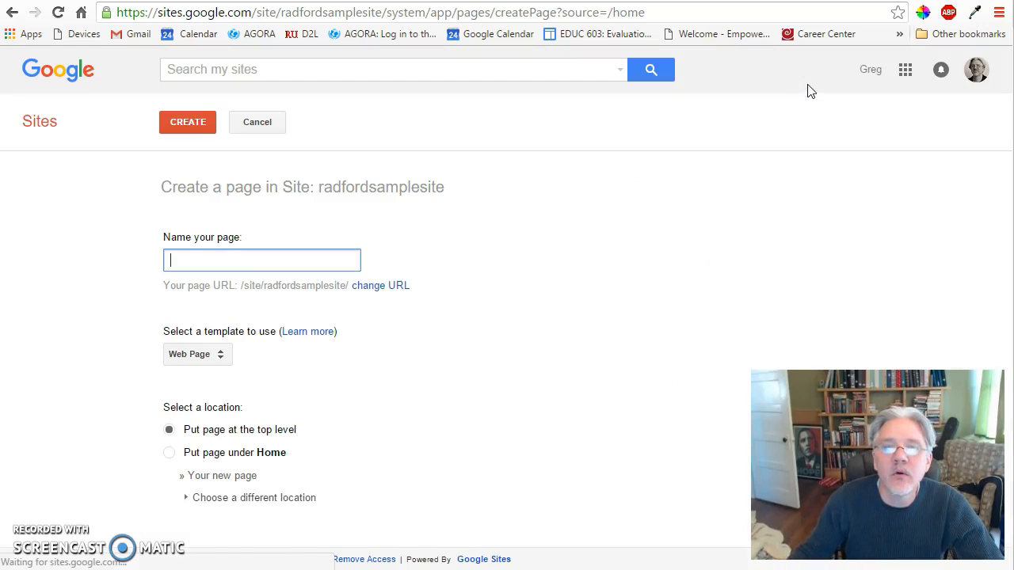
pyautogui.click(212, 269)
pyautogui.write('About')
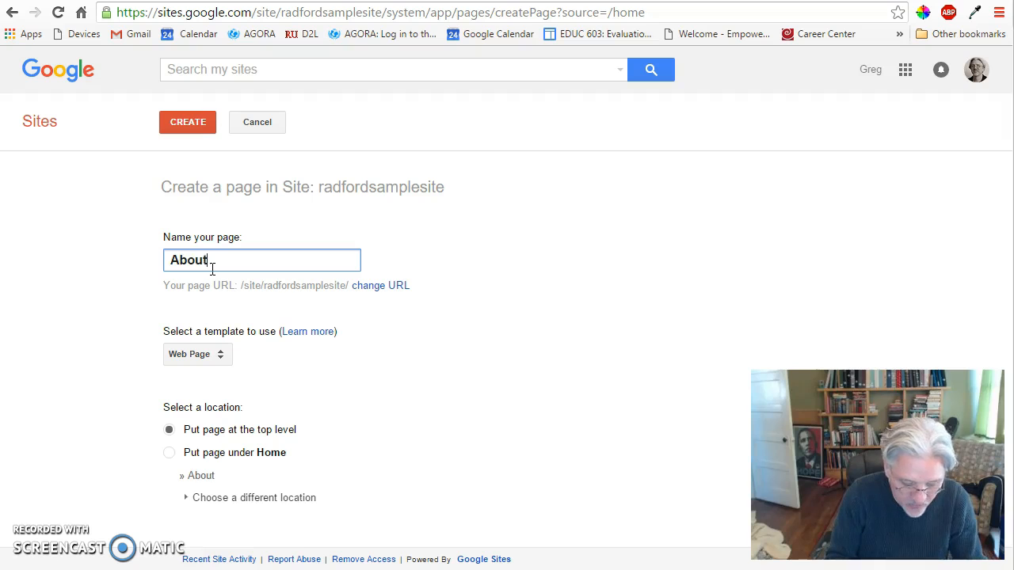
pyautogui.write(' Me')
pyautogui.click(183, 124)
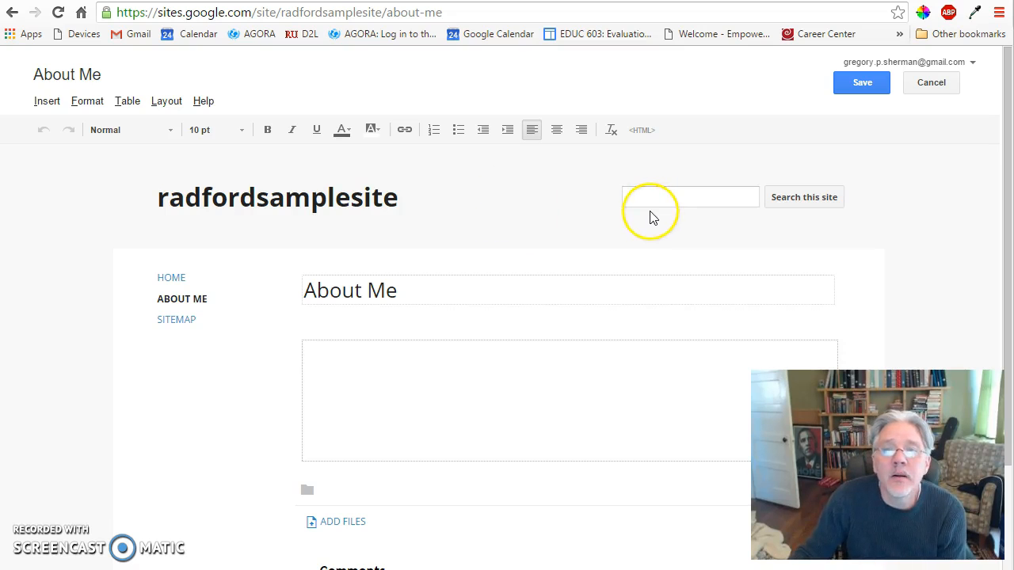
pyautogui.click(864, 83)
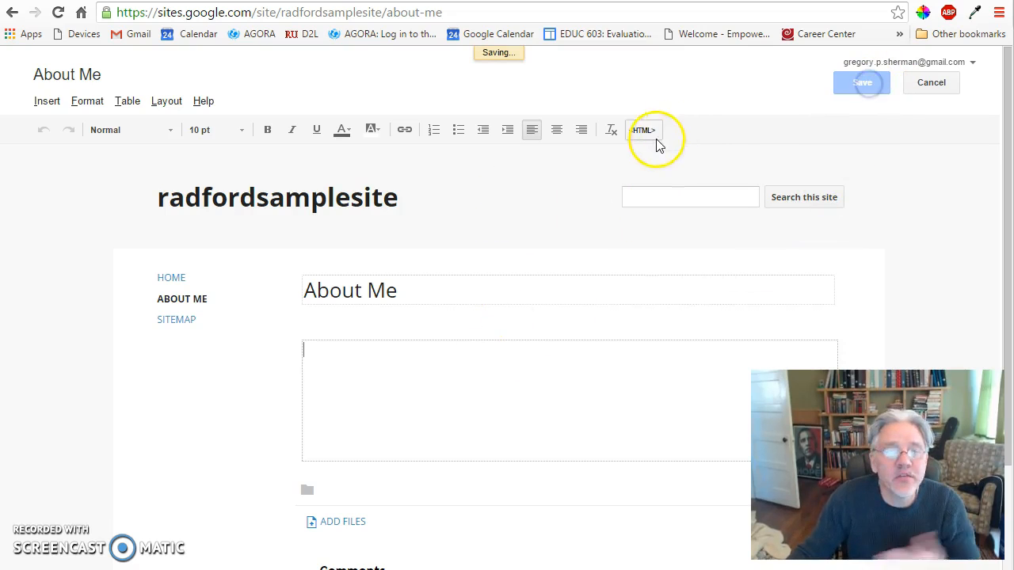
# Create a top-level web page named "Project 1" and save it without content.
pyautogui.click(793, 83)
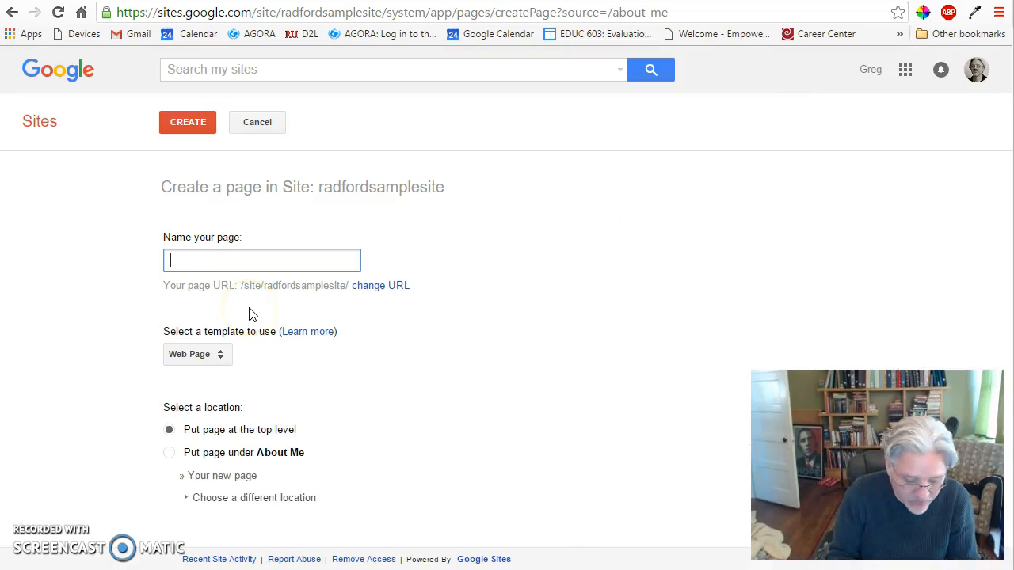
pyautogui.write('Project 1')
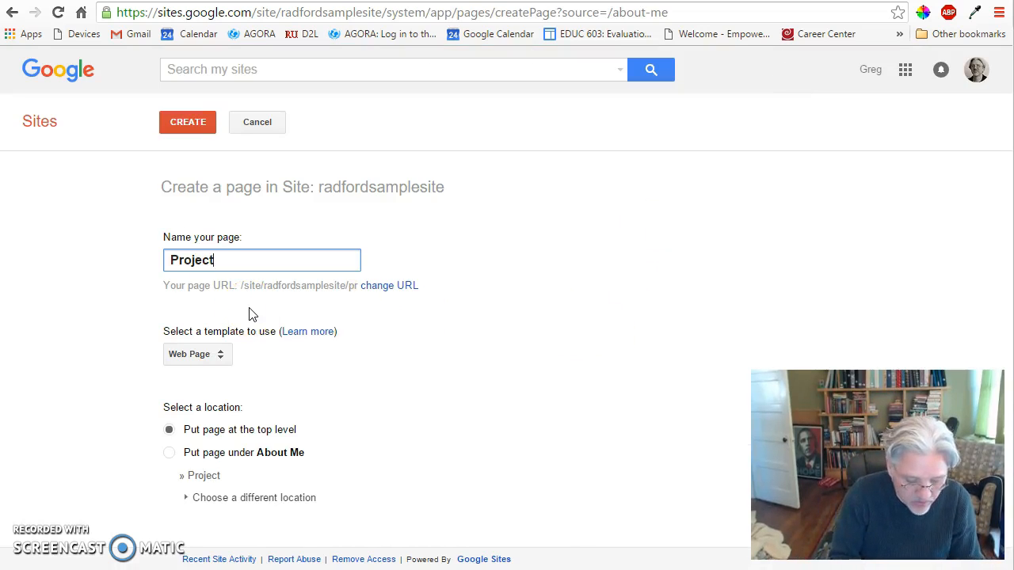
pyautogui.click(248, 161)
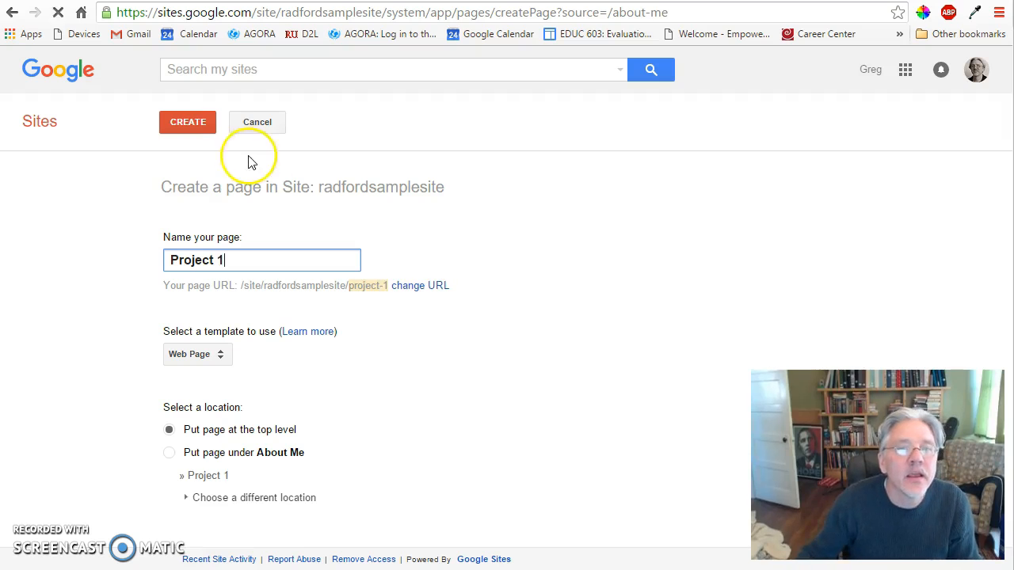
pyautogui.click(177, 118)
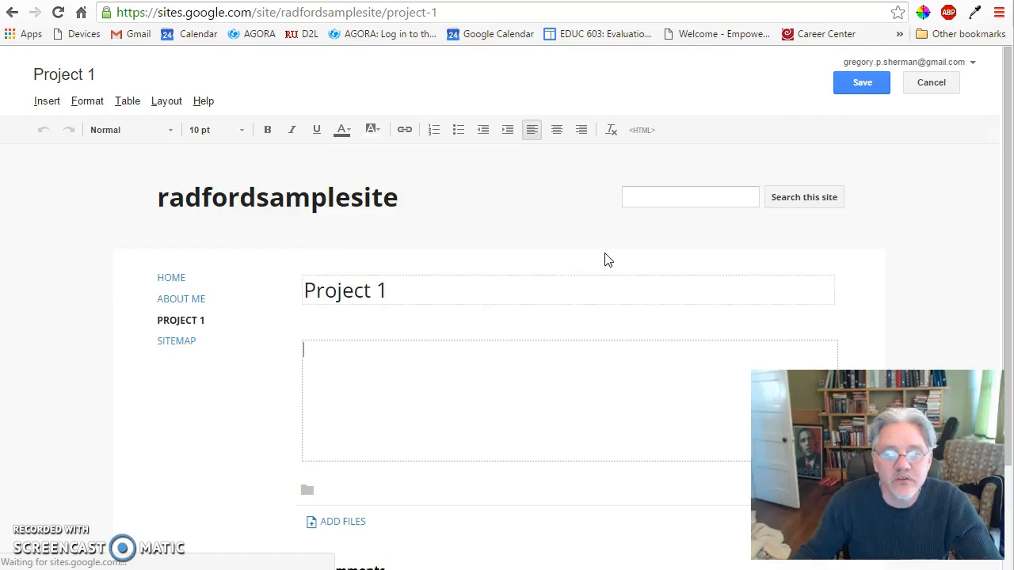
pyautogui.click(867, 82)
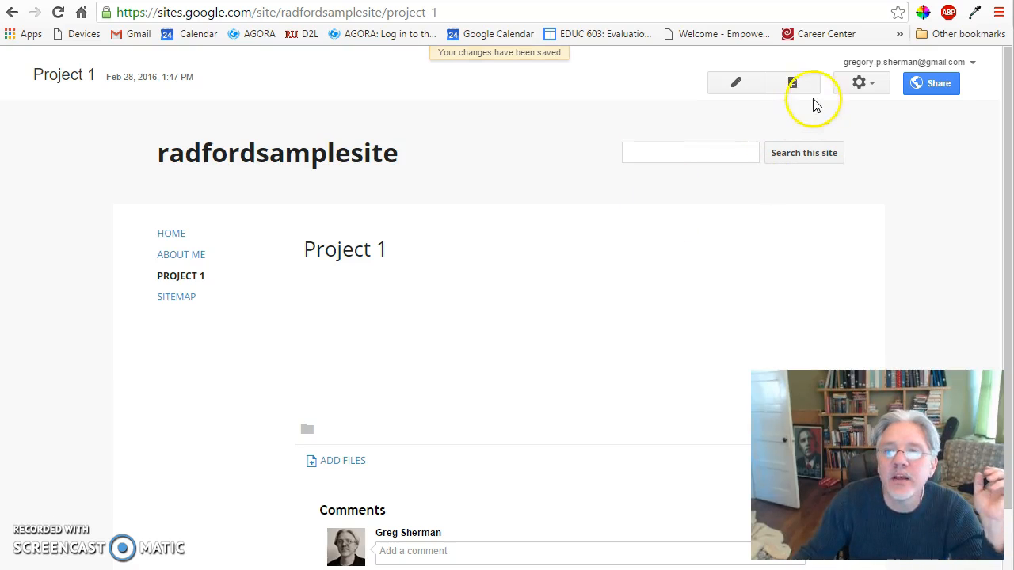
# Create another top-level web page named "Project 2" and save it without content.
pyautogui.click(792, 83)
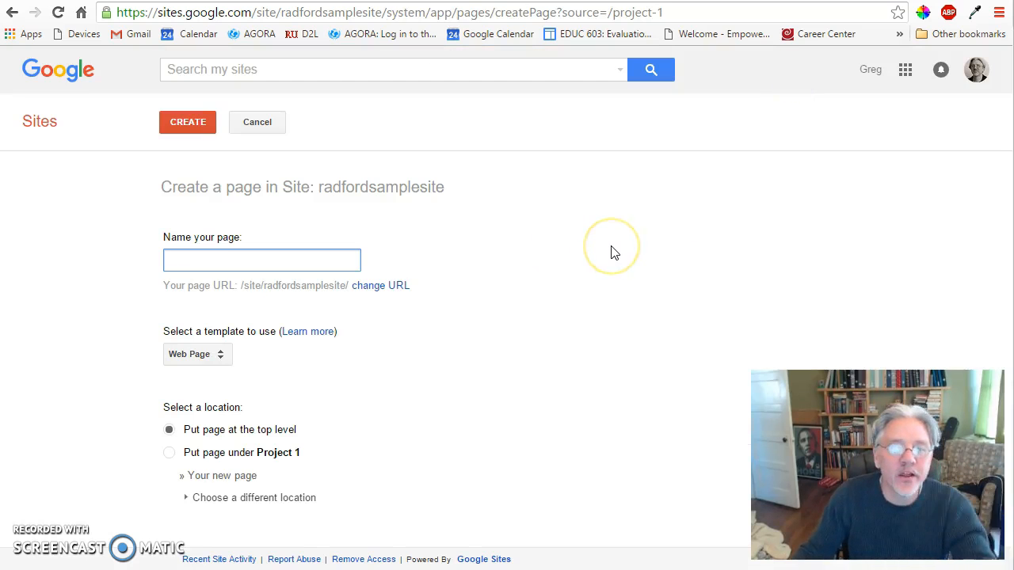
pyautogui.write('Project2')
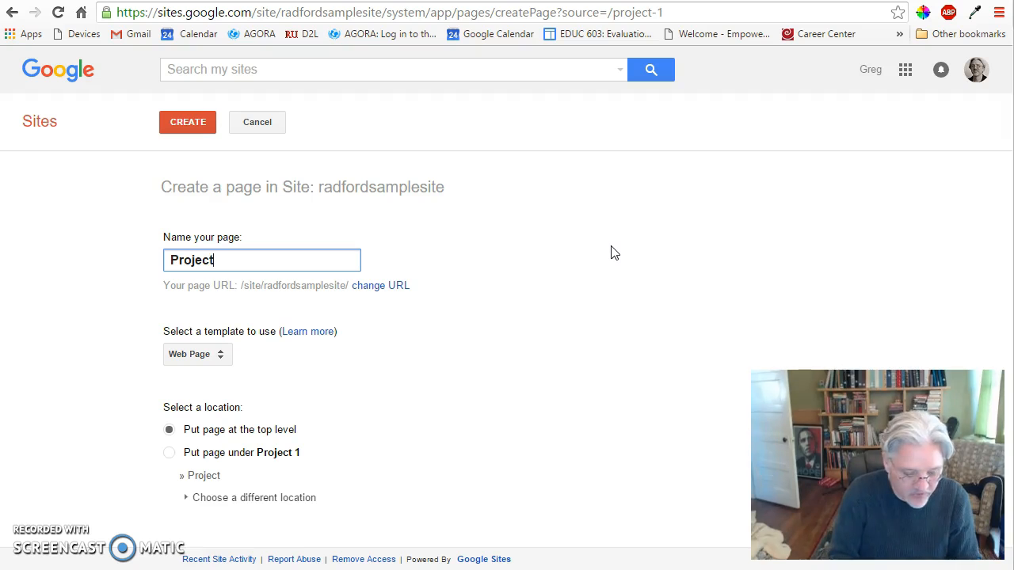
pyautogui.click(586, 236)
pyautogui.press('BackSpace')
pyautogui.write('2')
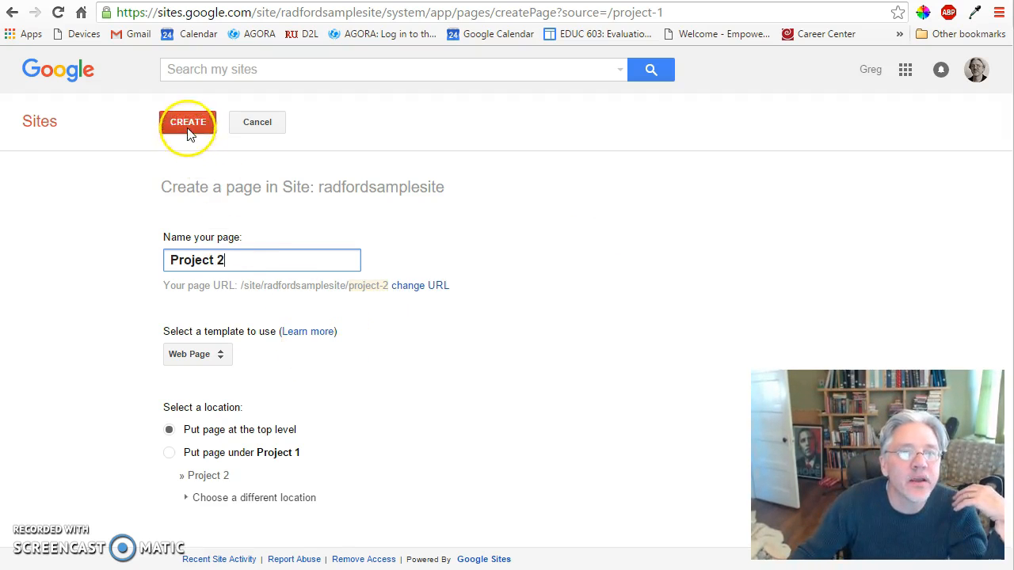
pyautogui.click(188, 126)
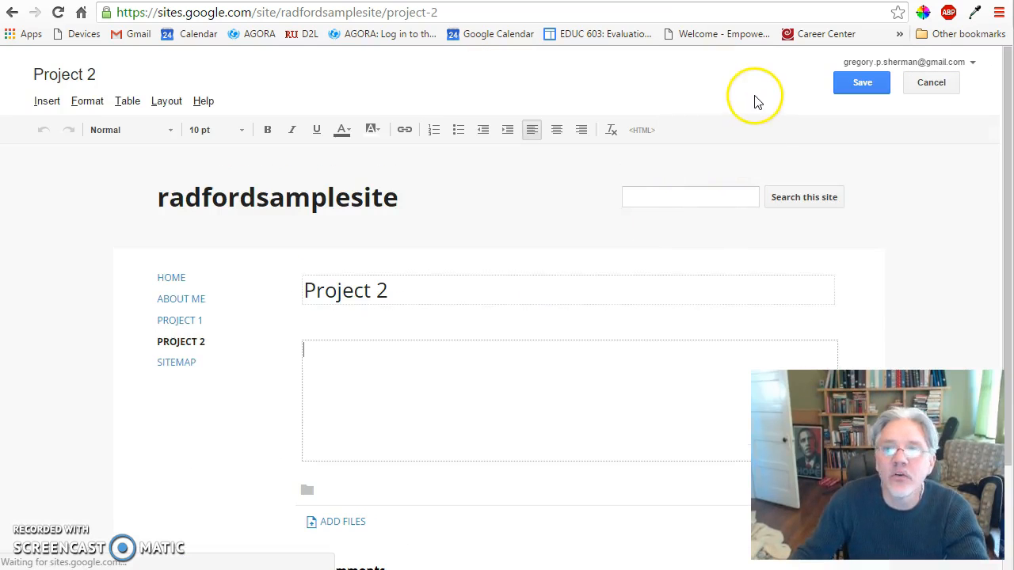
pyautogui.click(773, 103)
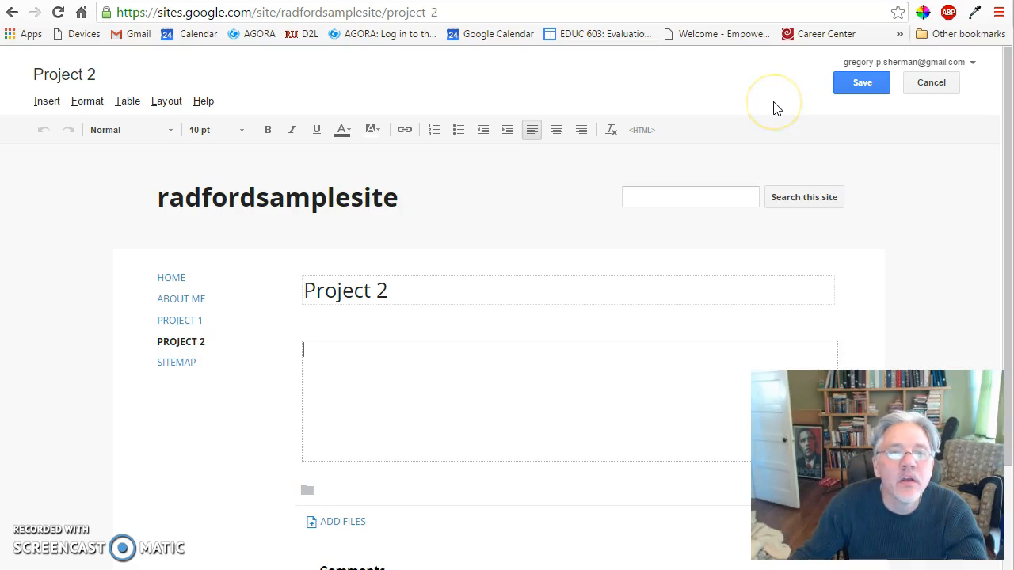
pyautogui.click(883, 79)
pyautogui.click(752, 221)
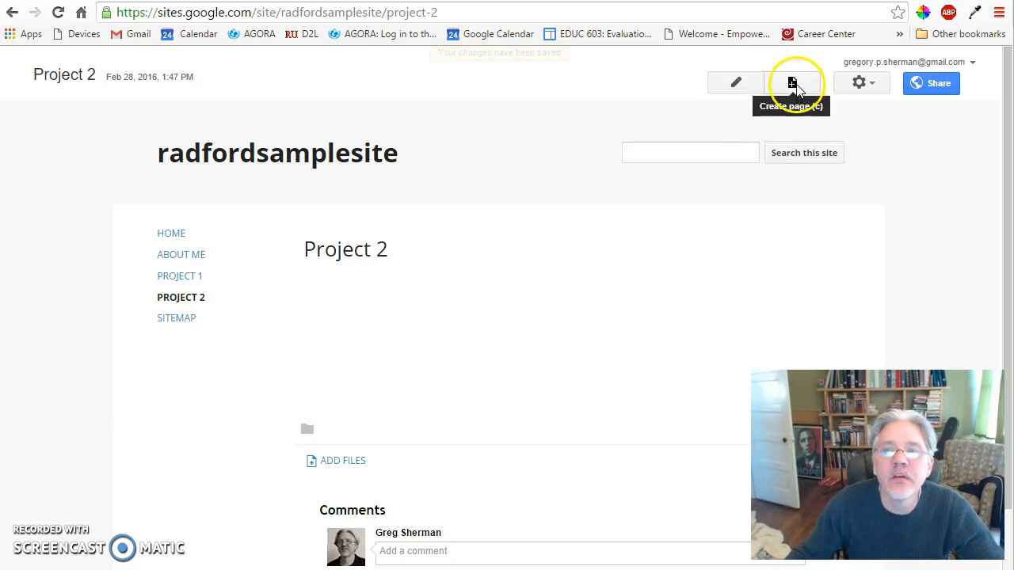
# Create a third project page named "Project 3" at the top level of the site.
pyautogui.click(797, 83)
pyautogui.write('Project')
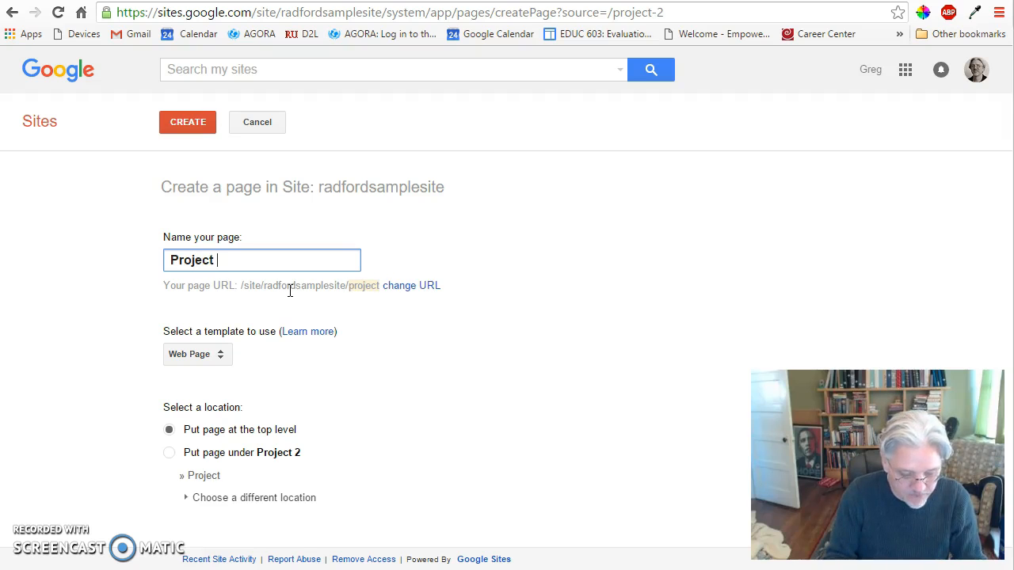
pyautogui.click(190, 121)
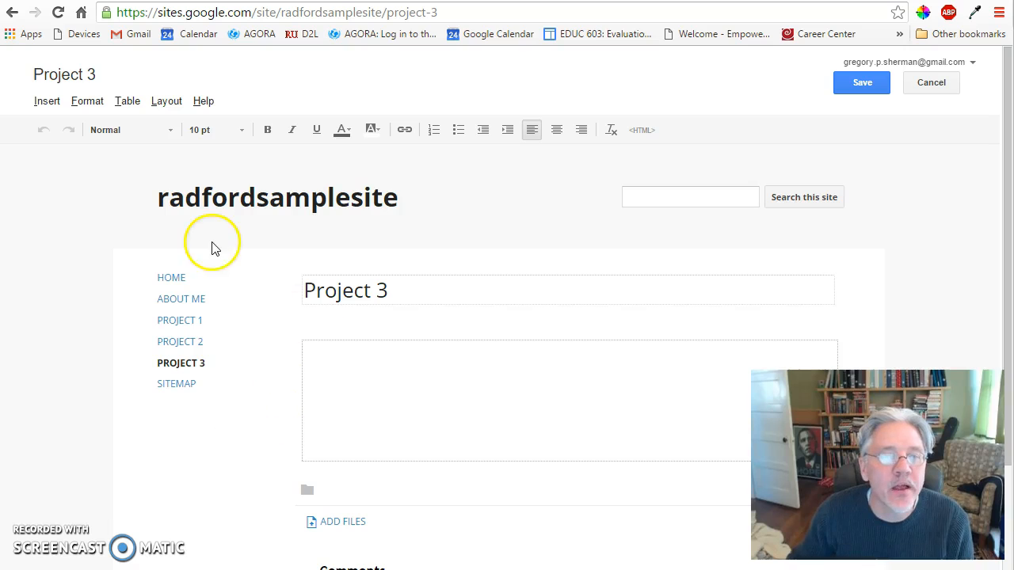
# Open the Home page for editing and insert the image big_picture.jpg uploaded from the Desktop folder.
pyautogui.click(171, 278)
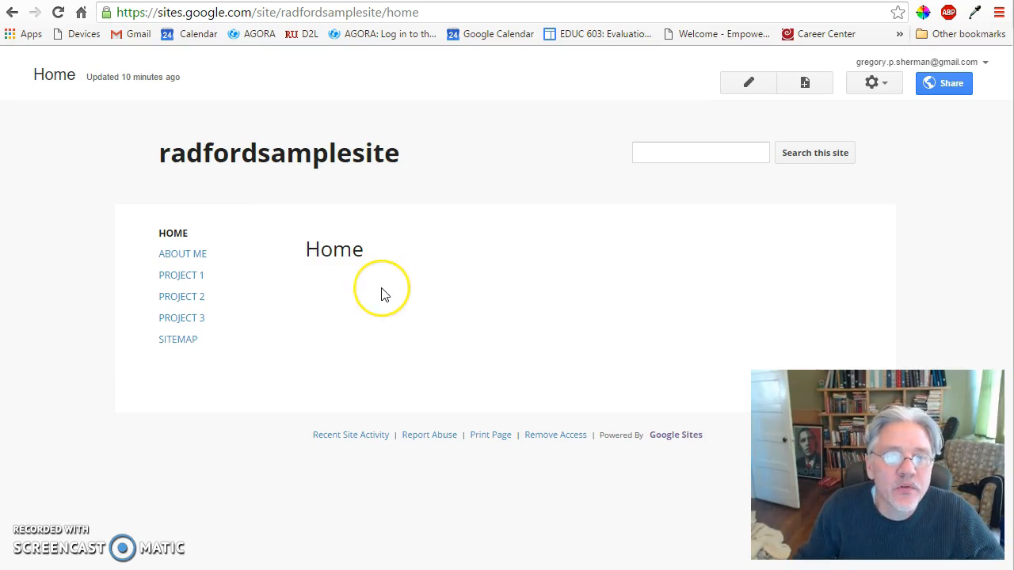
pyautogui.click(750, 82)
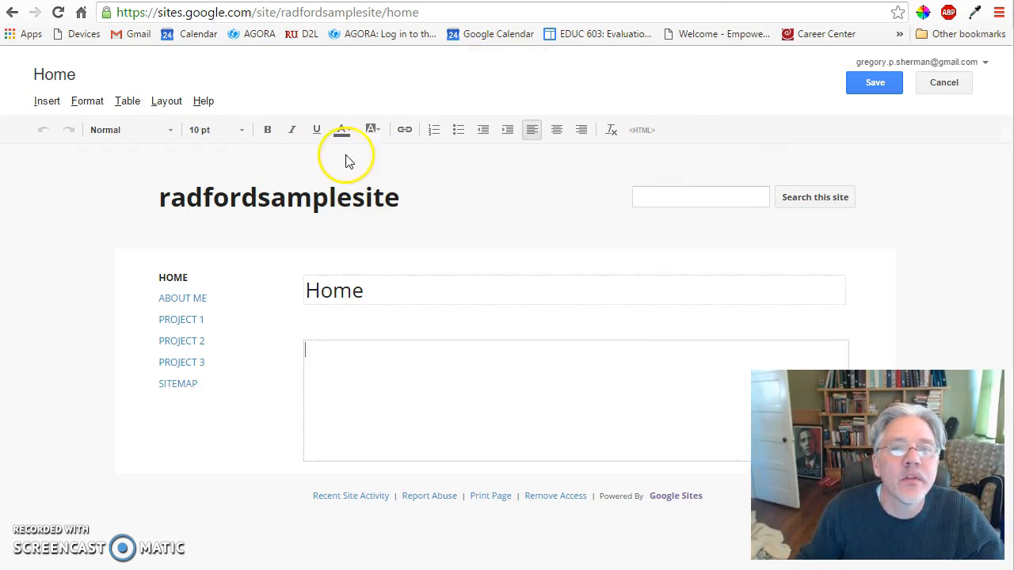
pyautogui.click(47, 100)
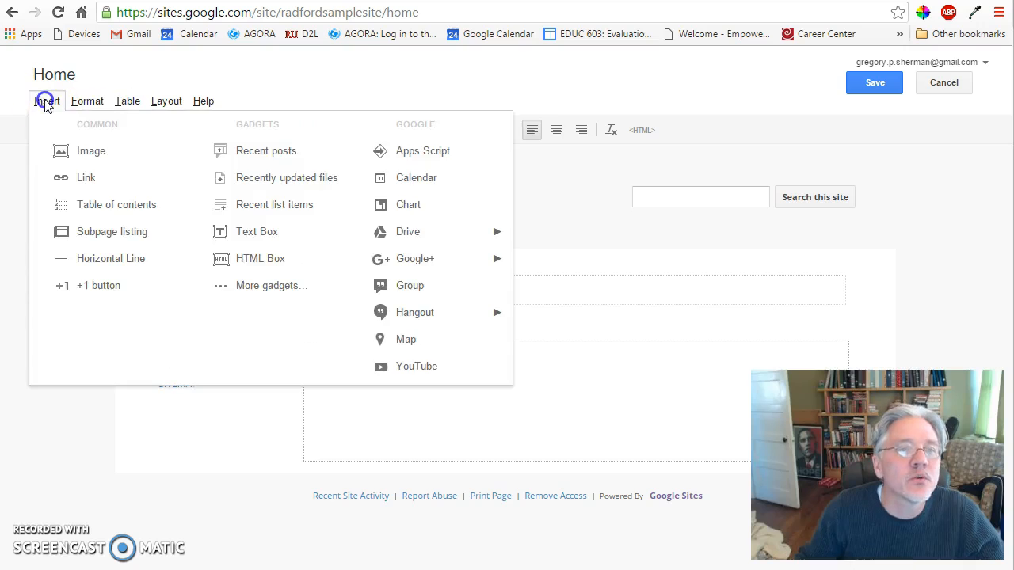
pyautogui.click(87, 143)
pyautogui.click(409, 298)
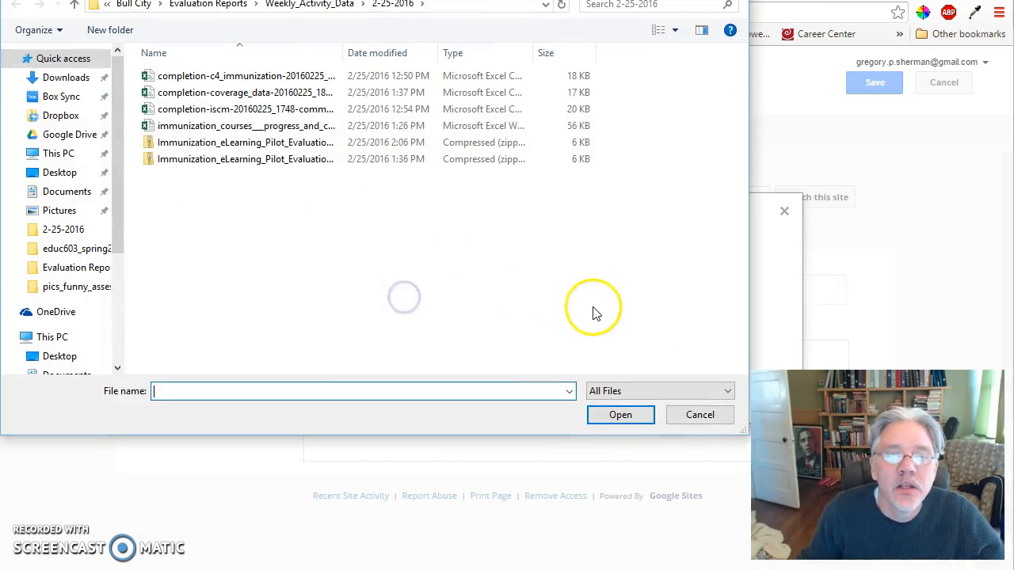
pyautogui.click(59, 171)
pyautogui.click(194, 117)
pyautogui.click(619, 415)
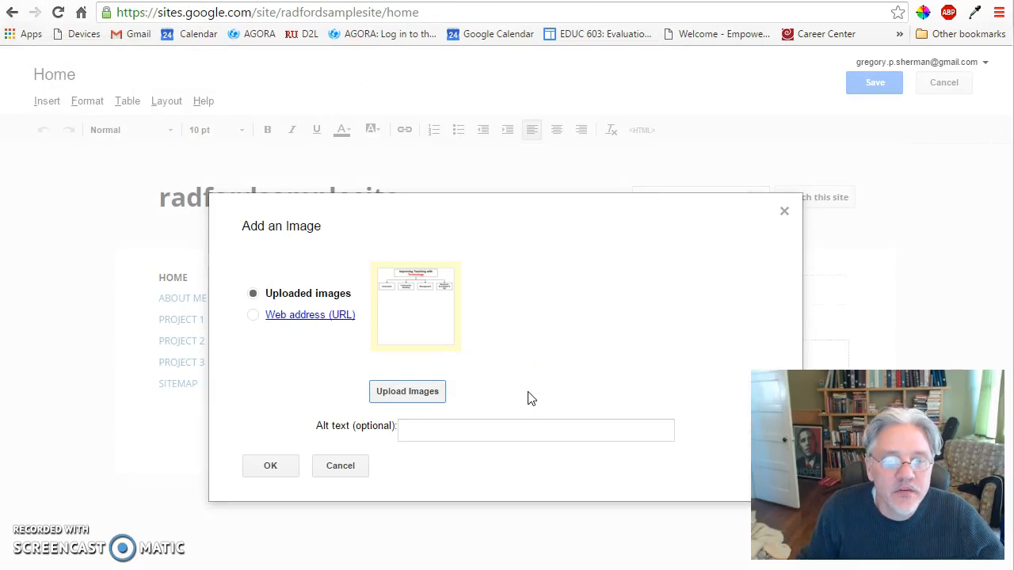
pyautogui.click(256, 472)
# Resize the inserted diagram image on the Home page to L, trying M first, and reselect the image.
pyautogui.scroll(-2, 323, 385)
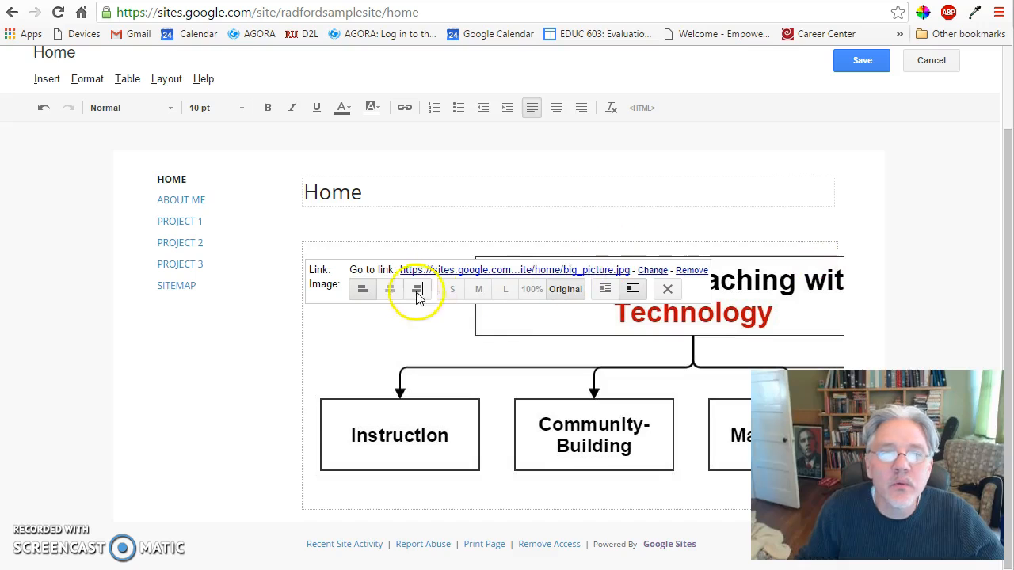
pyautogui.click(478, 289)
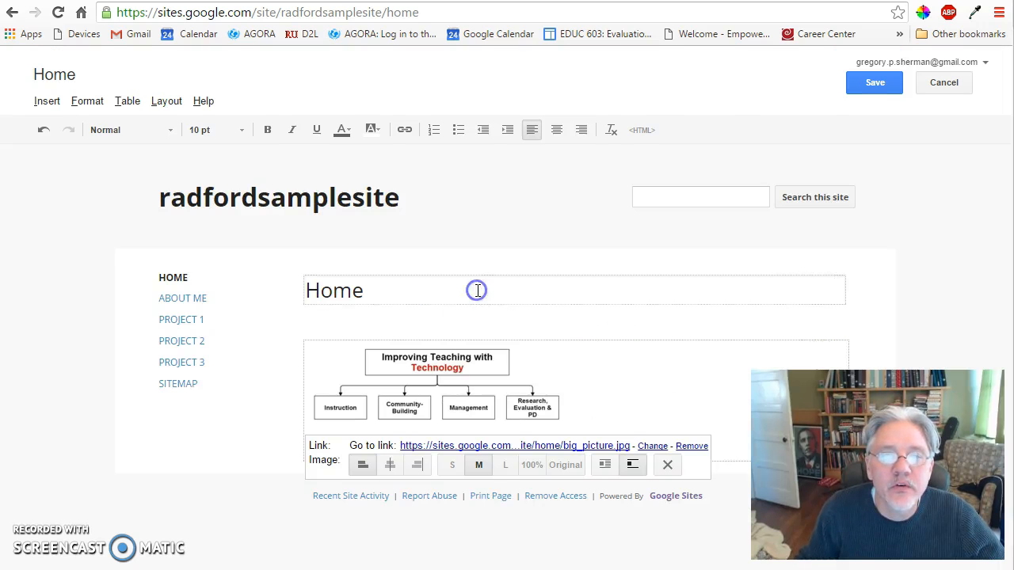
pyautogui.click(504, 464)
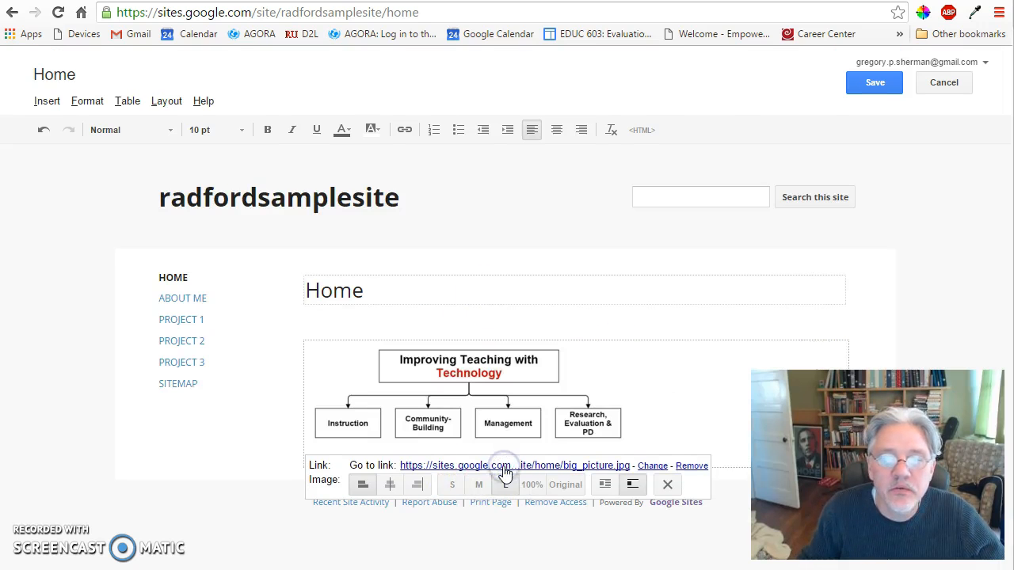
pyautogui.click(651, 372)
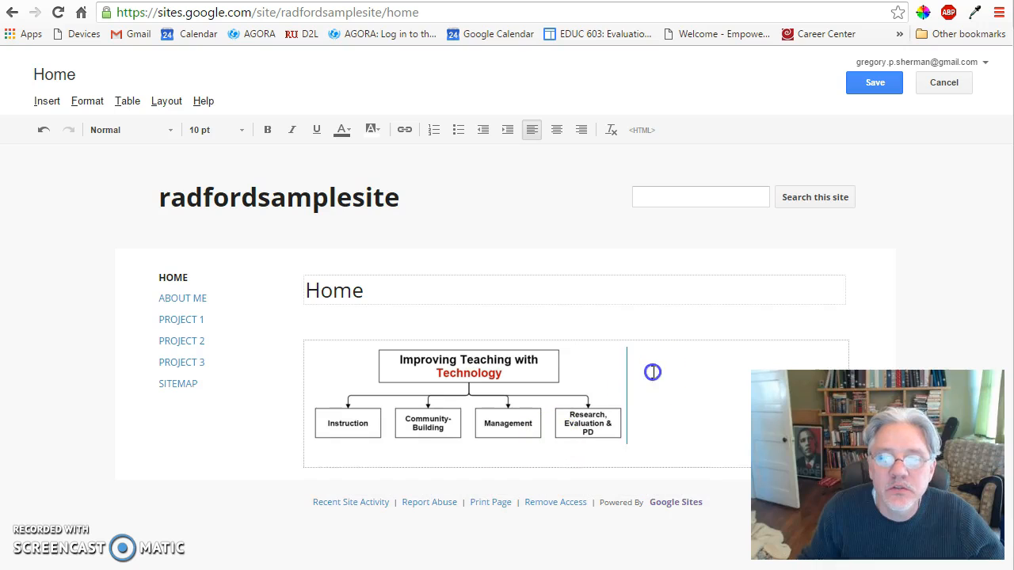
pyautogui.click(547, 368)
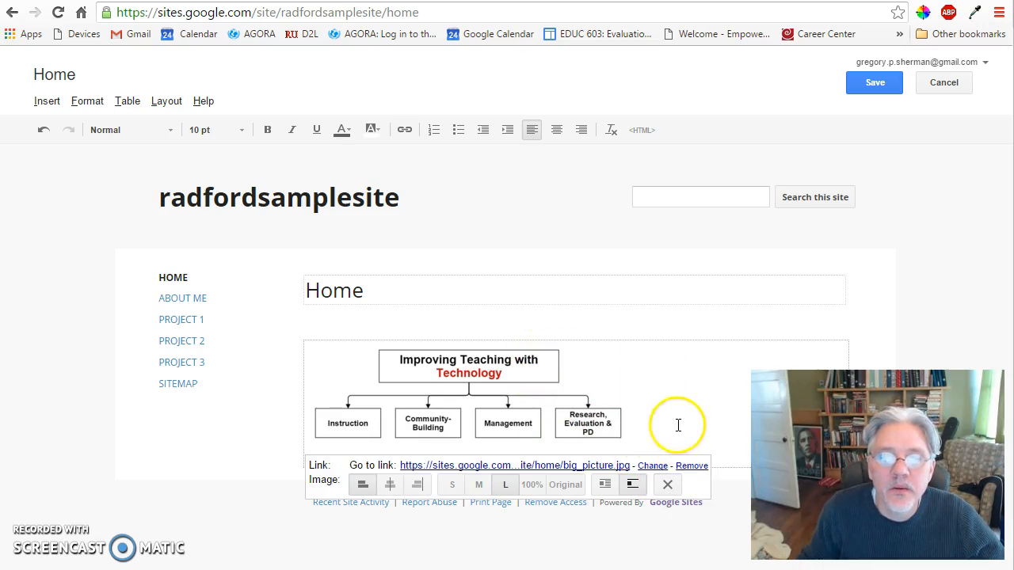
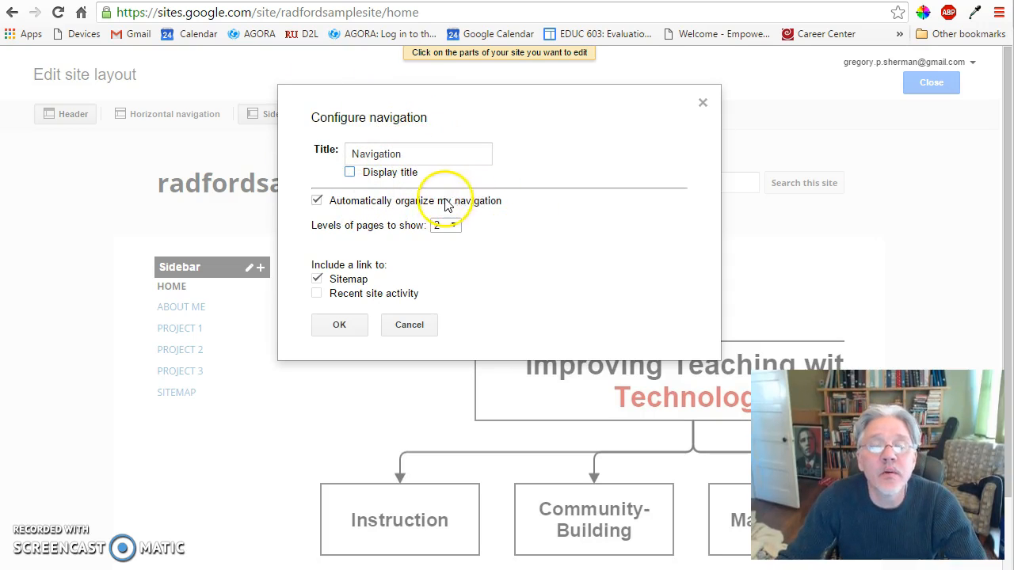
# Turn off automatic organization of the sidebar navigation, close the layout editor, and open the Sitemap page.
pyautogui.click(365, 210)
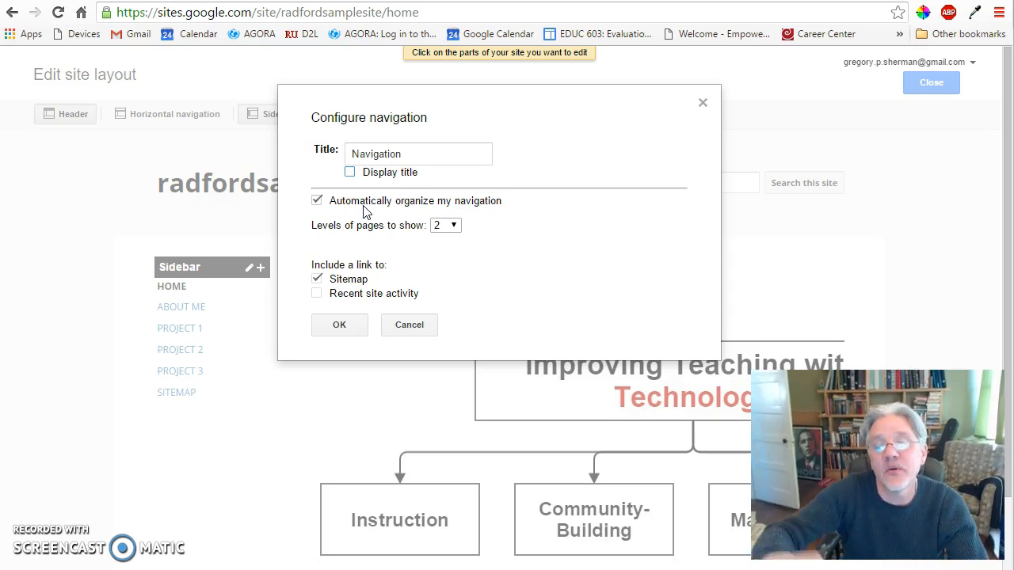
pyautogui.click(316, 200)
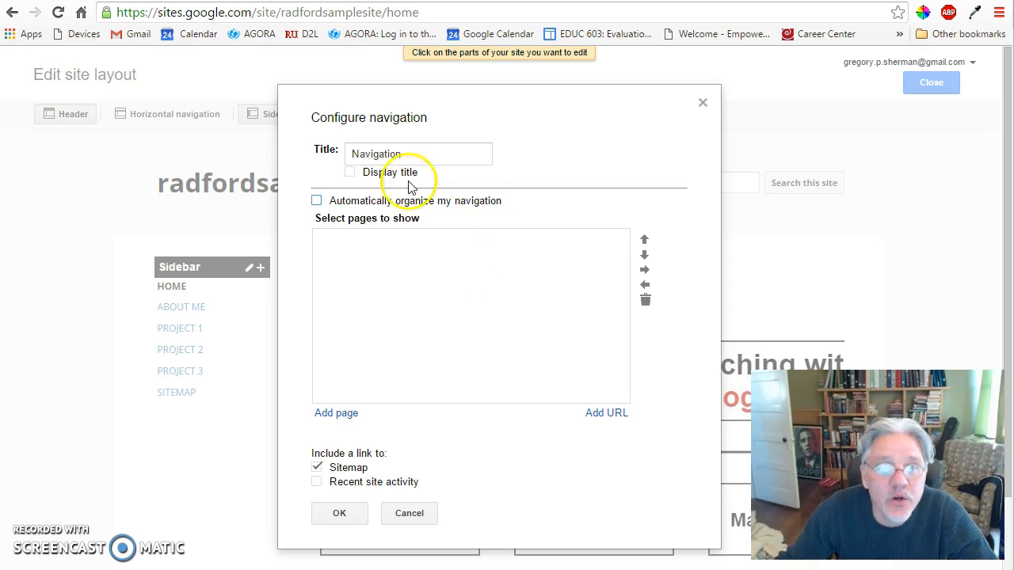
pyautogui.click(339, 514)
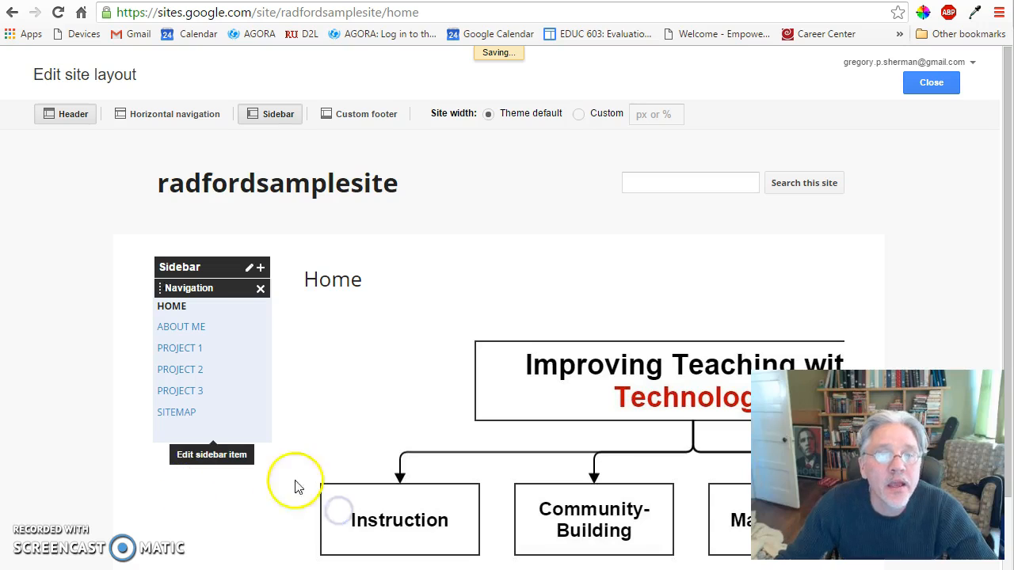
pyautogui.click(933, 83)
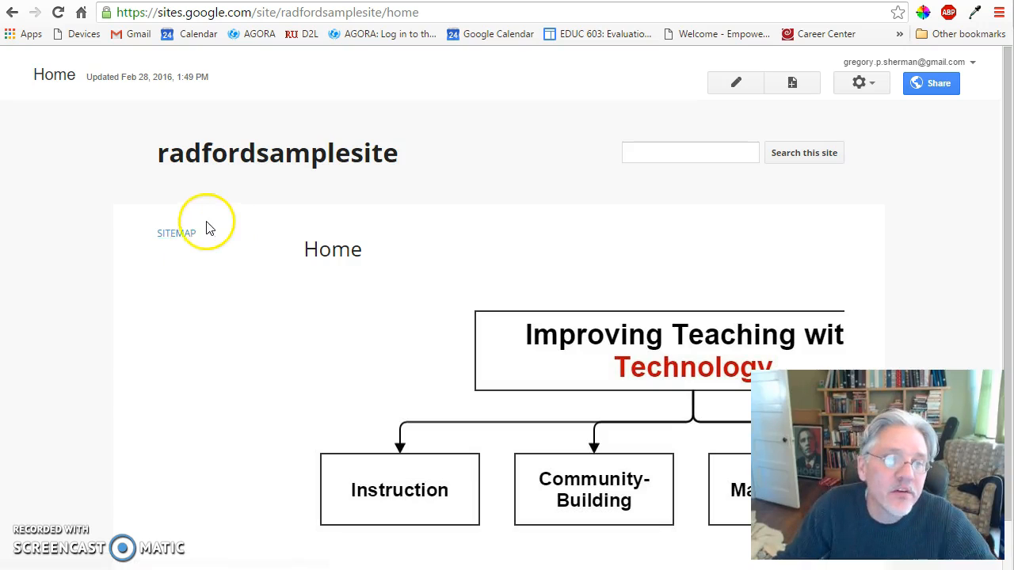
pyautogui.click(176, 233)
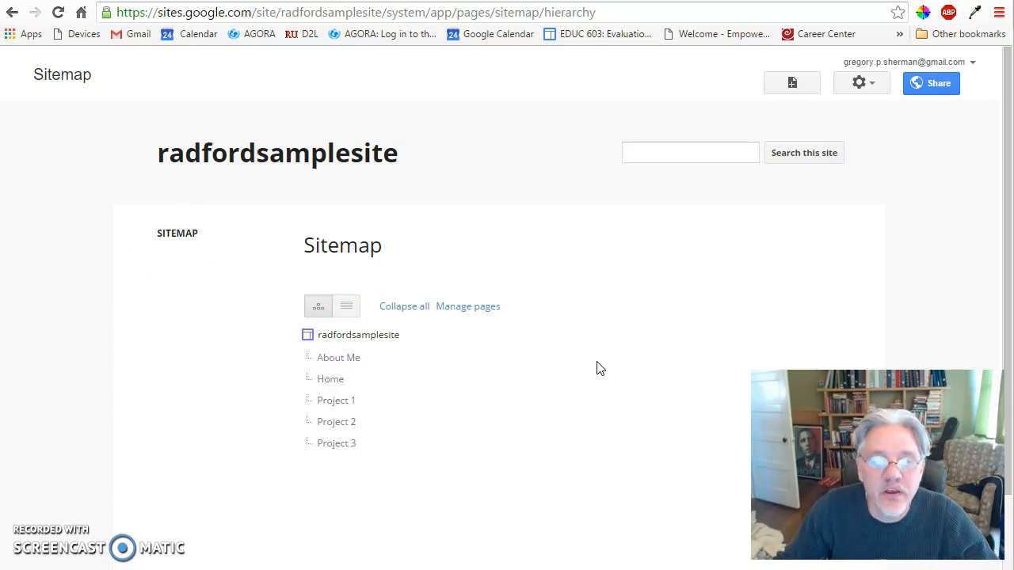
# Reopen the sidebar navigation settings in the site layout and exclude the Sitemap link.
pyautogui.click(873, 83)
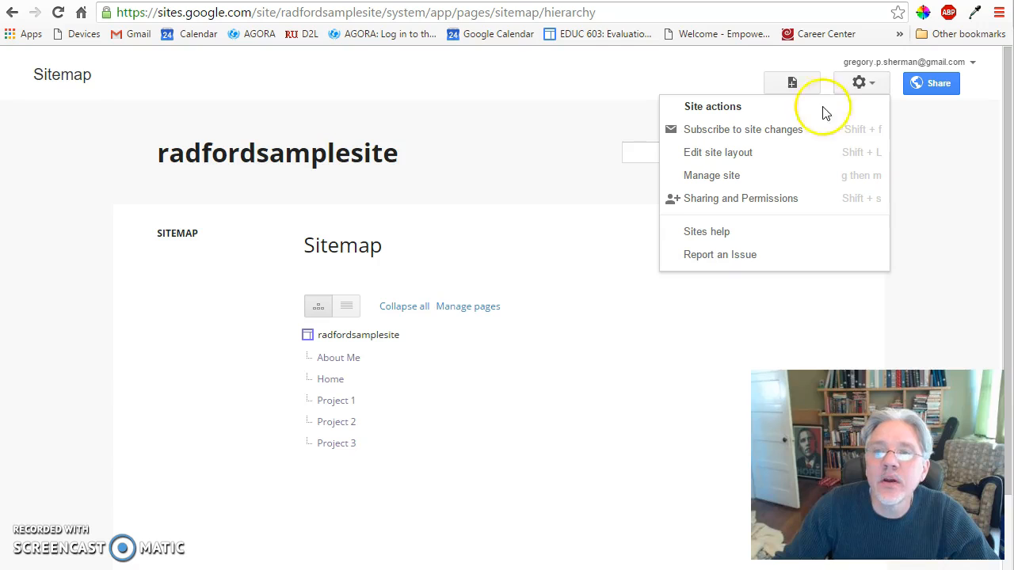
pyautogui.click(736, 154)
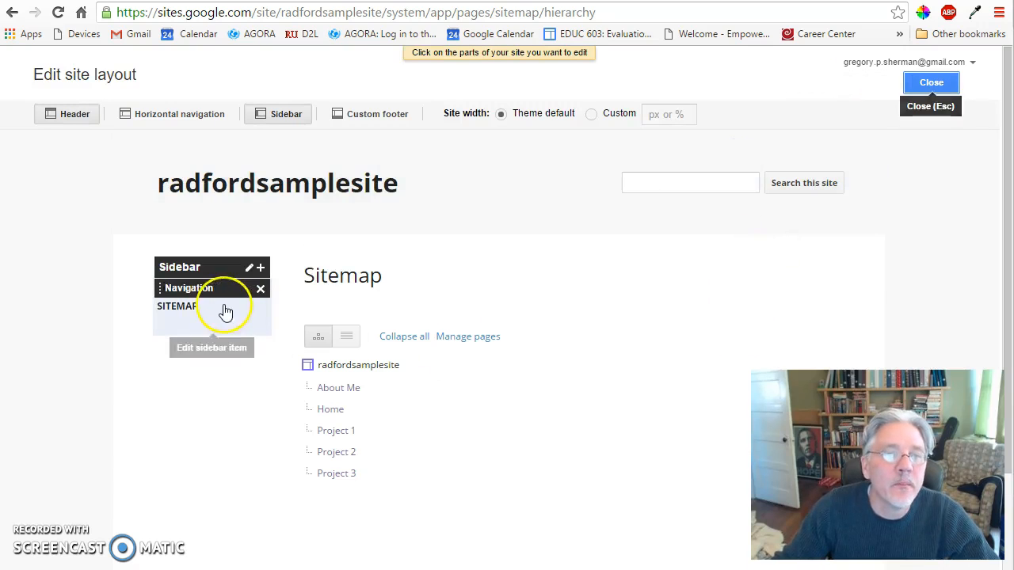
pyautogui.click(227, 315)
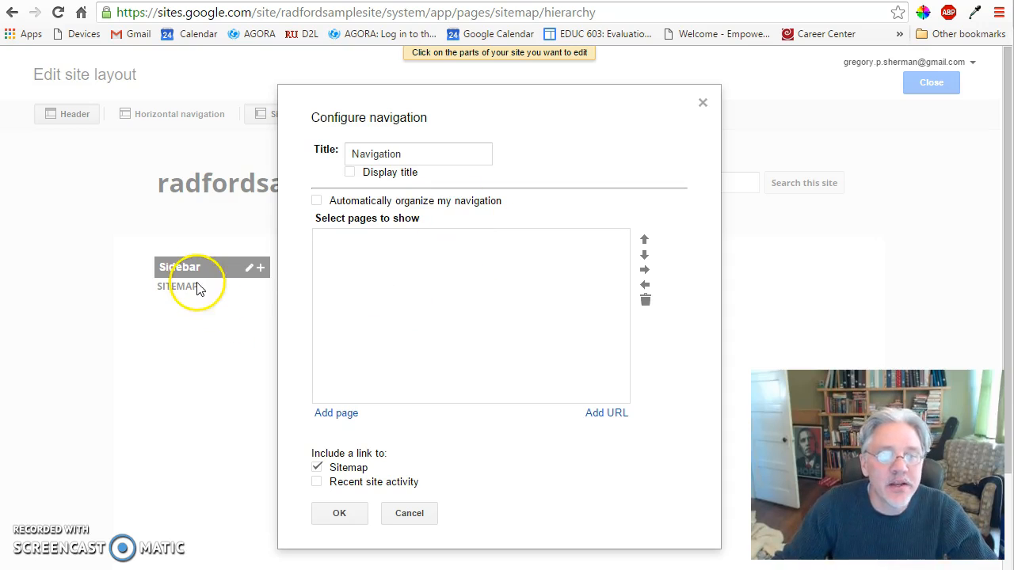
pyautogui.click(317, 467)
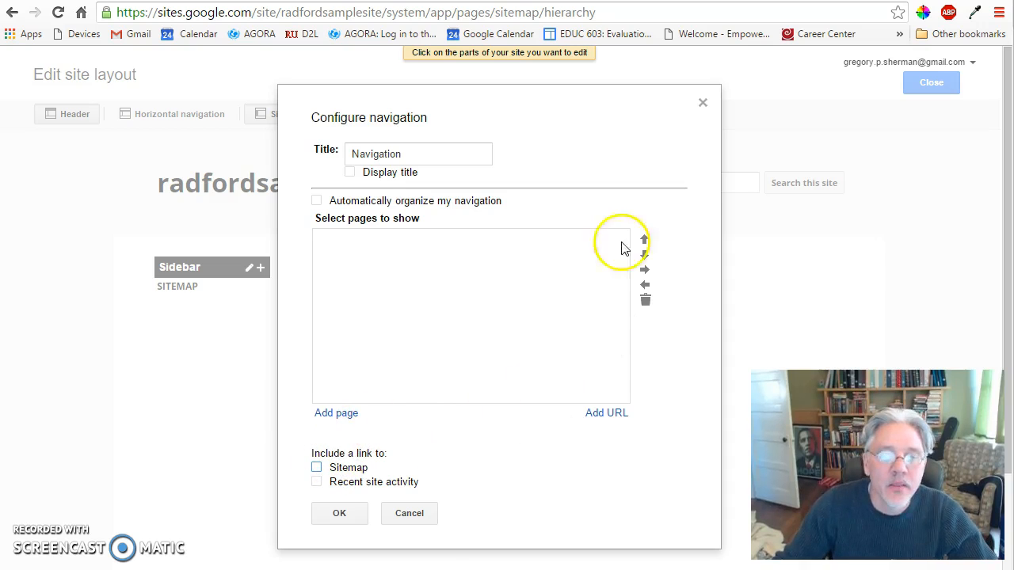
# Add the Home page and the About Me page to the list of pages shown in the navigation.
pyautogui.click(336, 413)
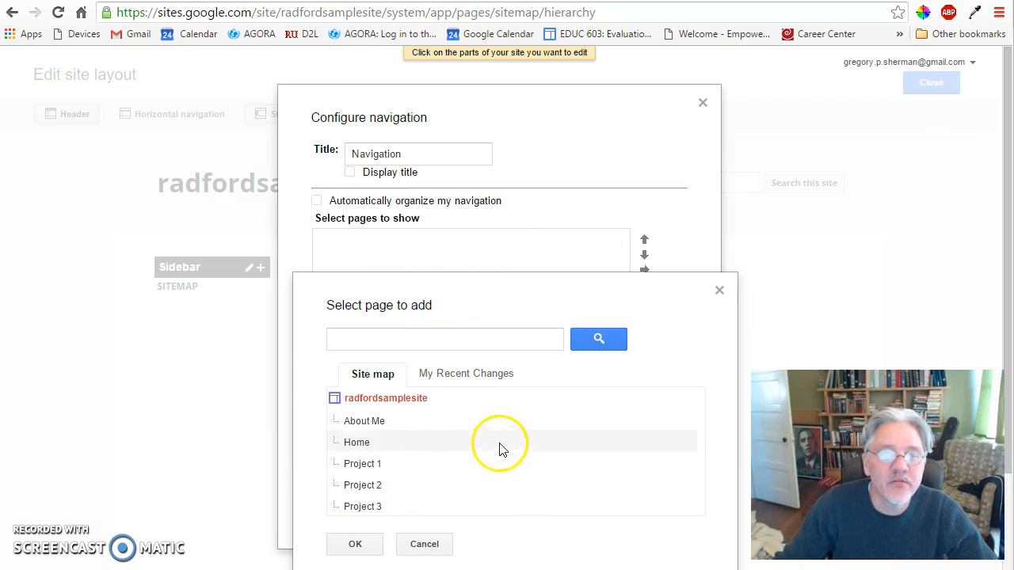
pyautogui.click(363, 443)
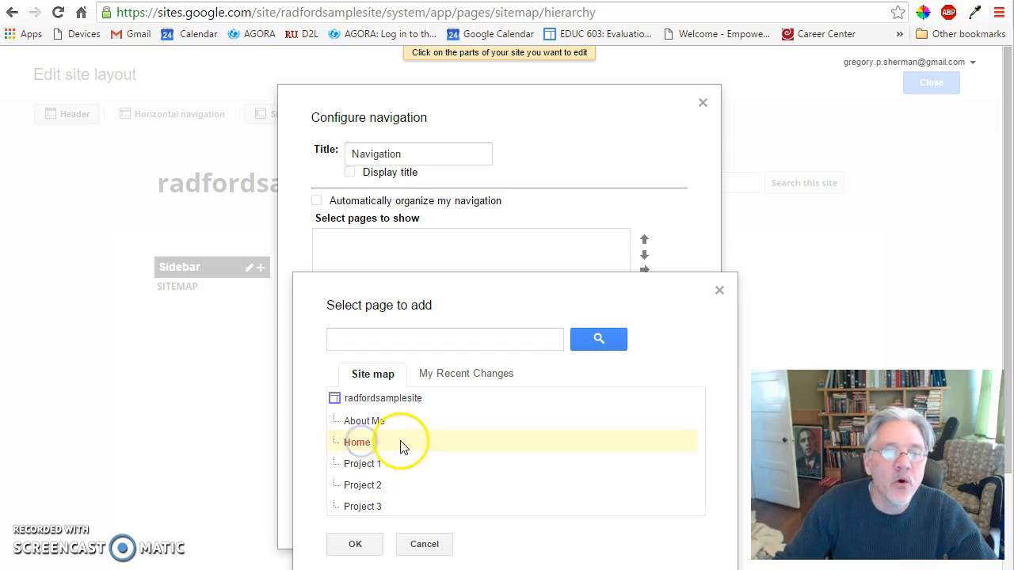
pyautogui.click(355, 544)
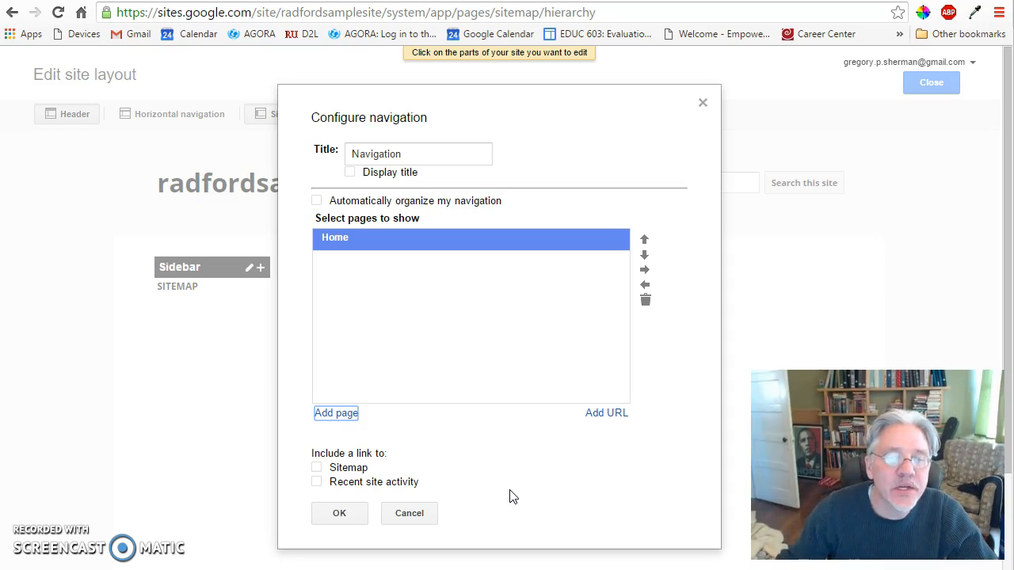
pyautogui.click(333, 413)
pyautogui.click(389, 419)
pyautogui.click(367, 544)
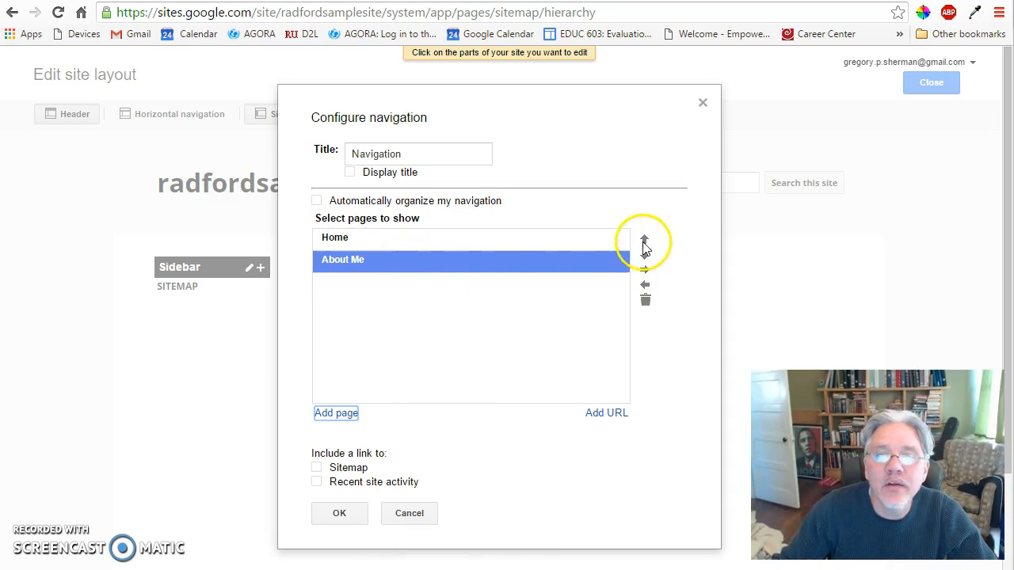
# Try About Me above Home in the navigation page list, and return it to its place below Home.
pyautogui.click(373, 282)
pyautogui.click(351, 261)
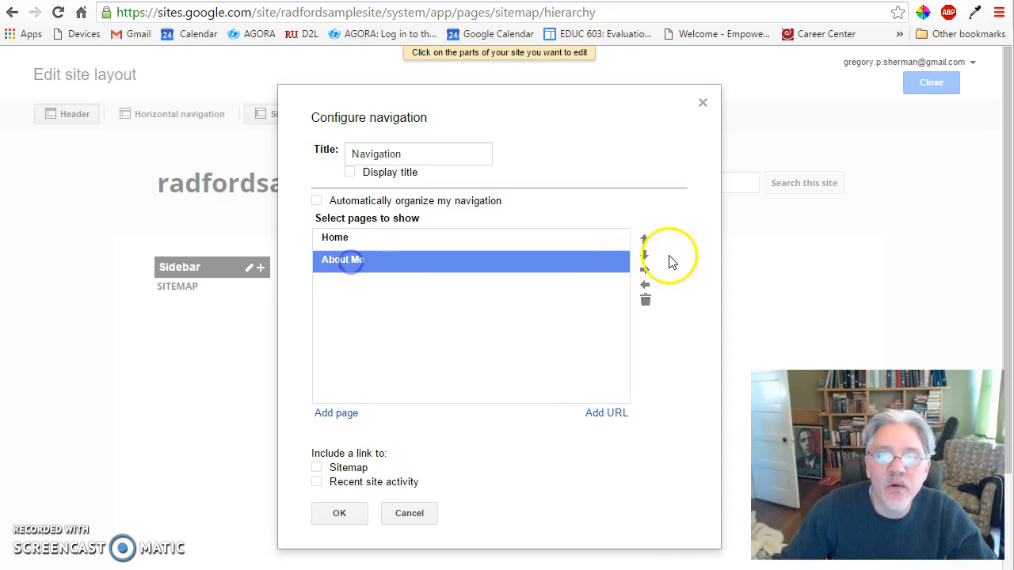
pyautogui.click(644, 239)
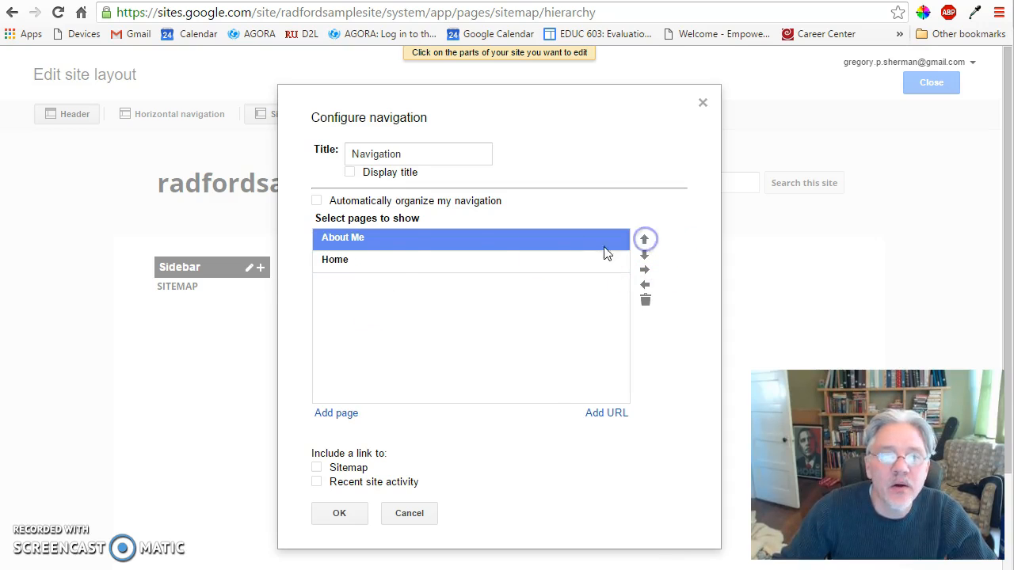
pyautogui.click(368, 259)
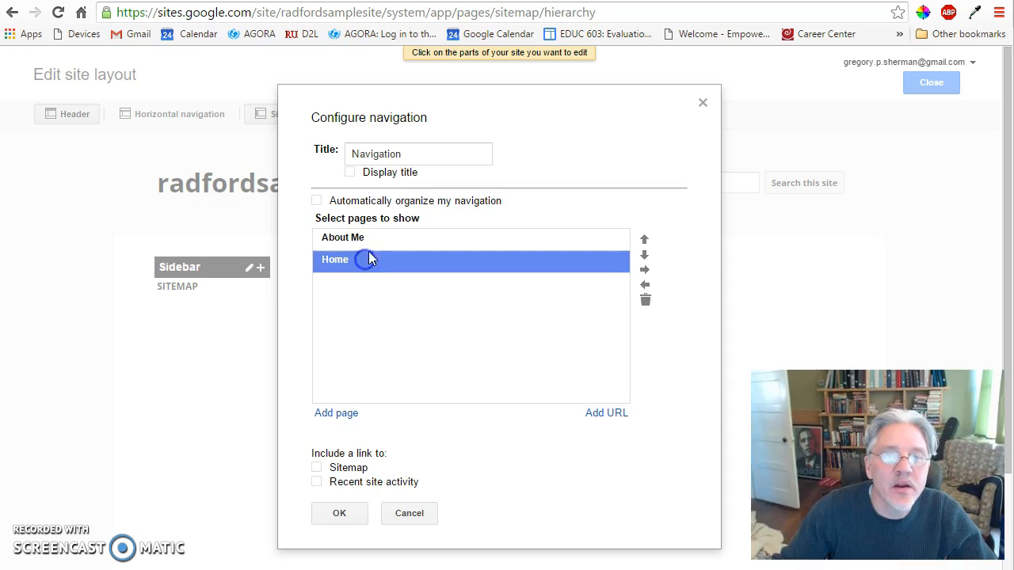
pyautogui.click(360, 237)
pyautogui.click(350, 261)
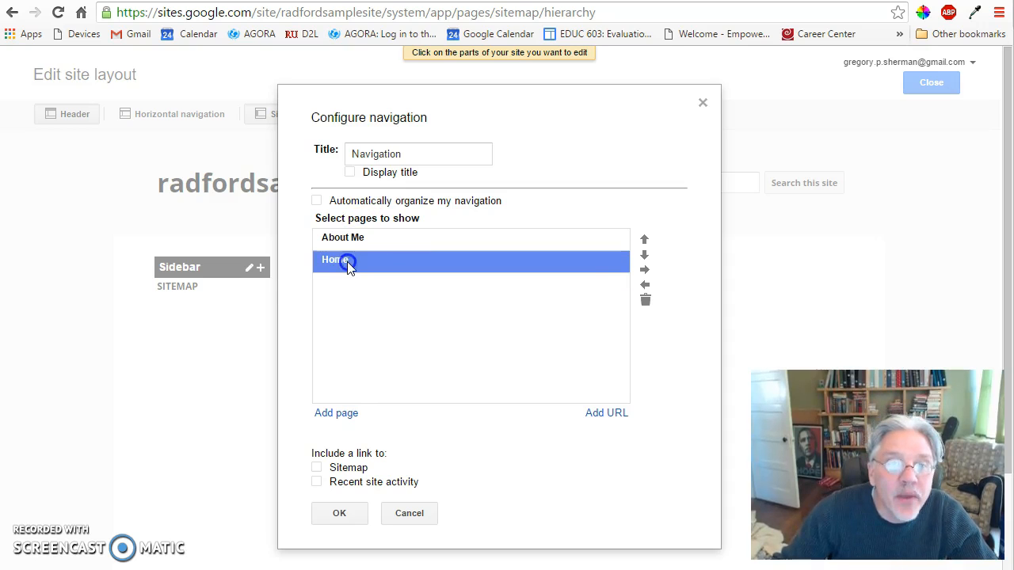
pyautogui.click(356, 239)
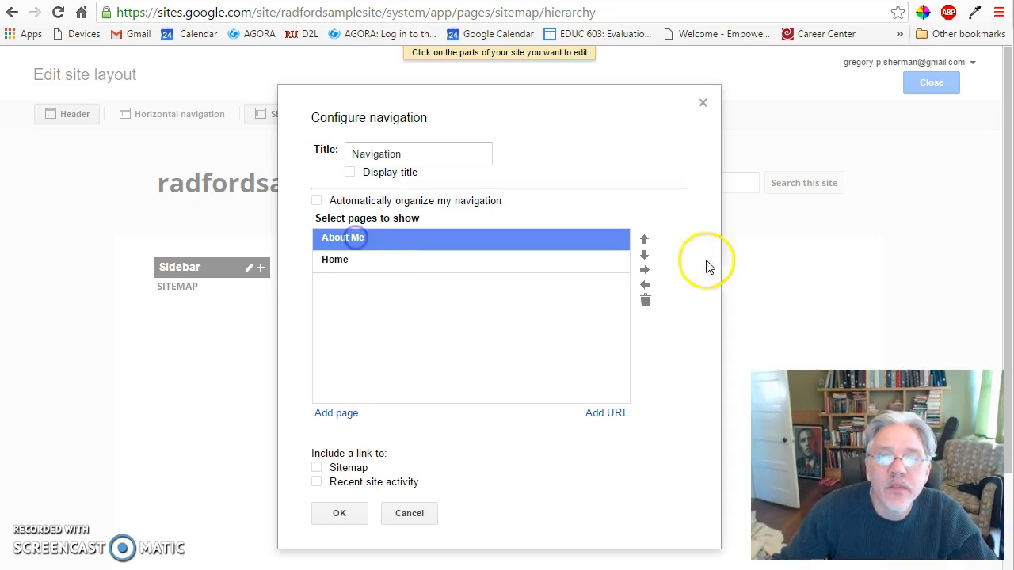
pyautogui.click(644, 254)
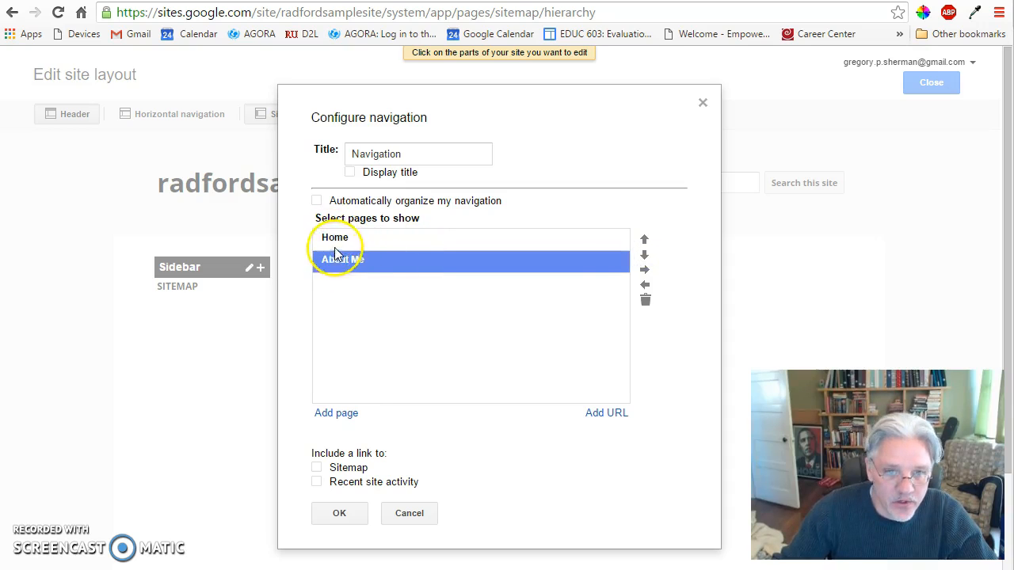
# Indent About Me beneath Home in the navigation, save the layout, and open the Home page from the sidebar.
pyautogui.click(644, 269)
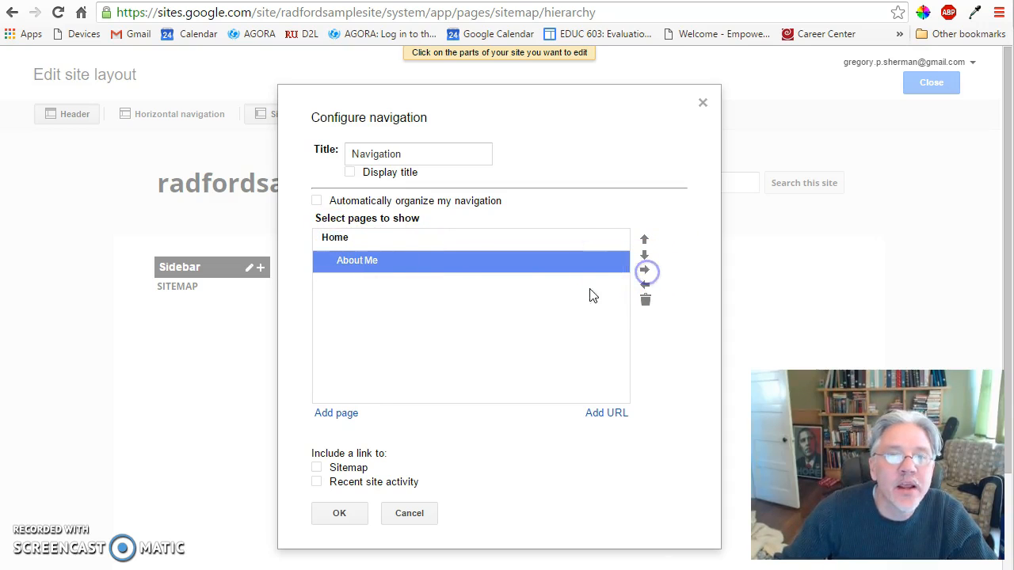
pyautogui.click(342, 516)
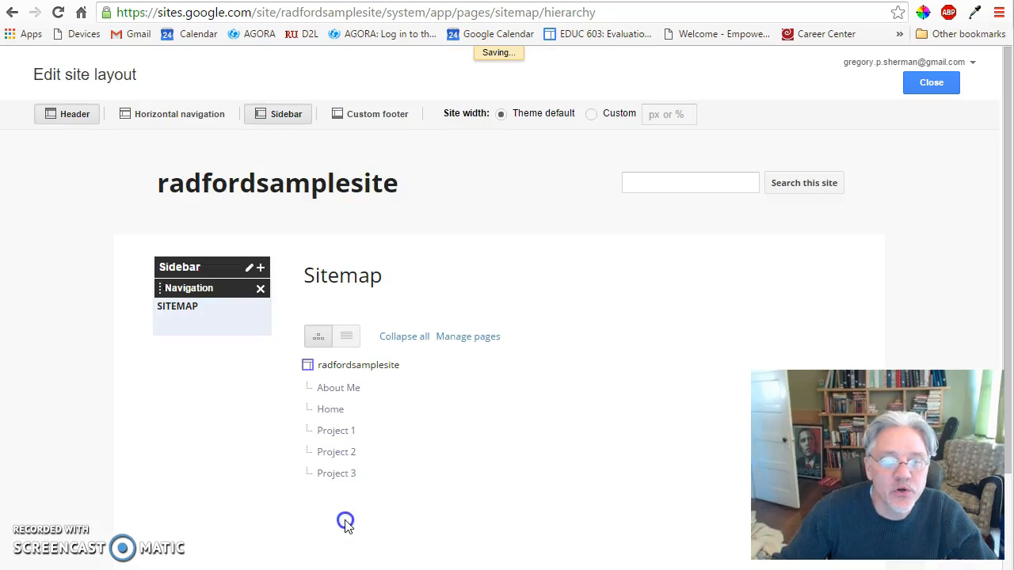
pyautogui.click(923, 84)
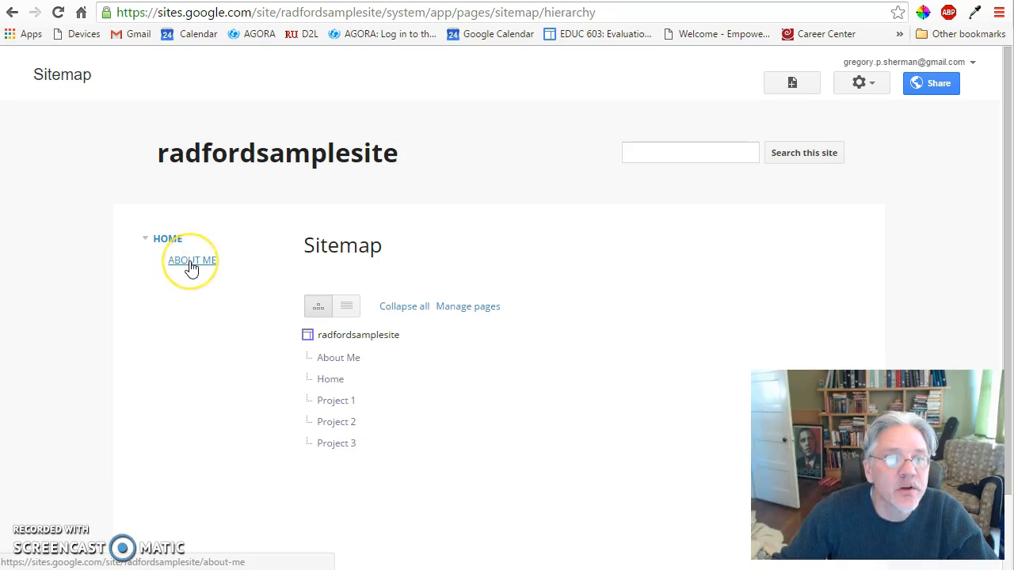
pyautogui.click(170, 239)
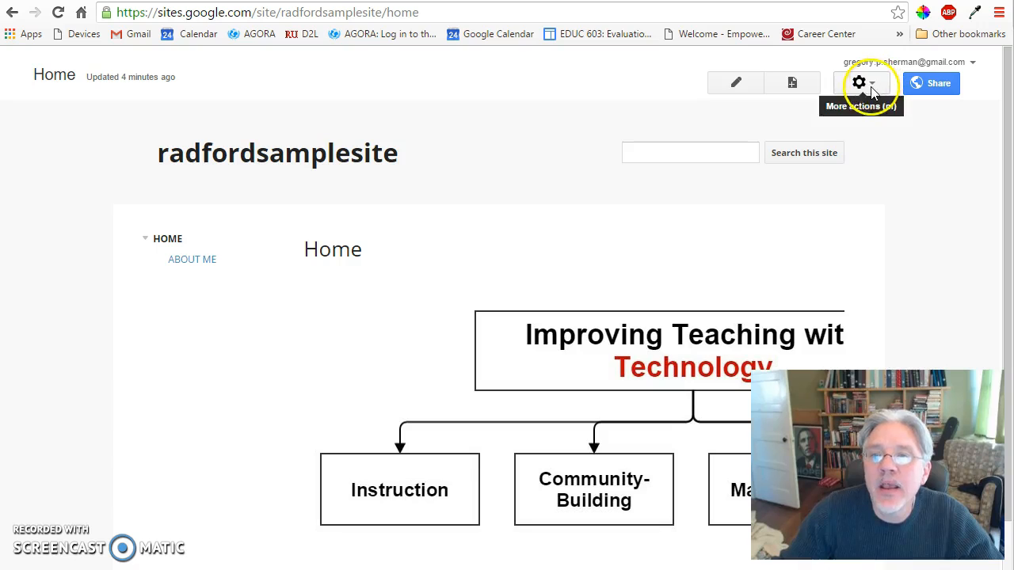
# Create a top-level web page named "Instruction".
pyautogui.click(792, 83)
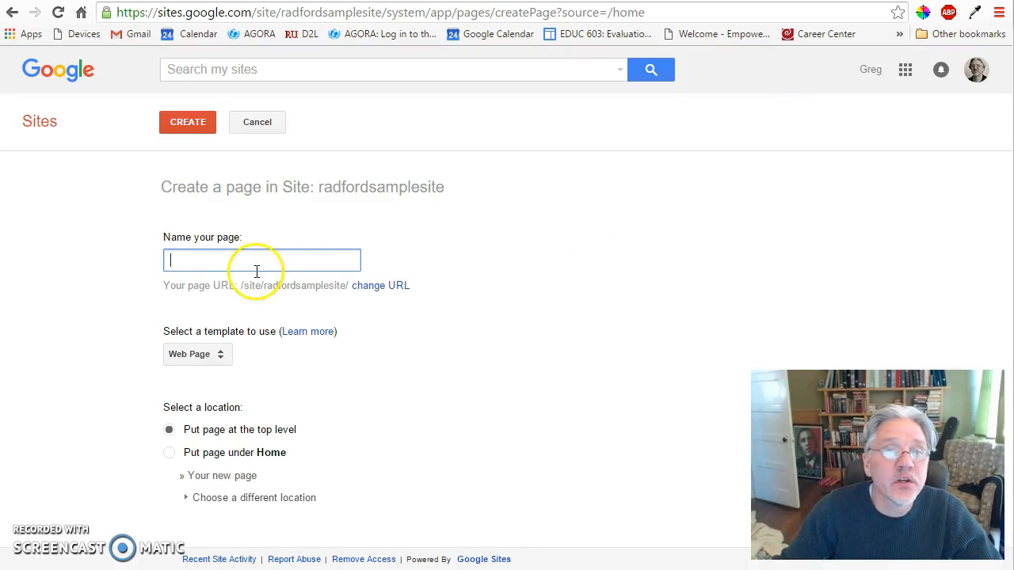
pyautogui.write('Instruction')
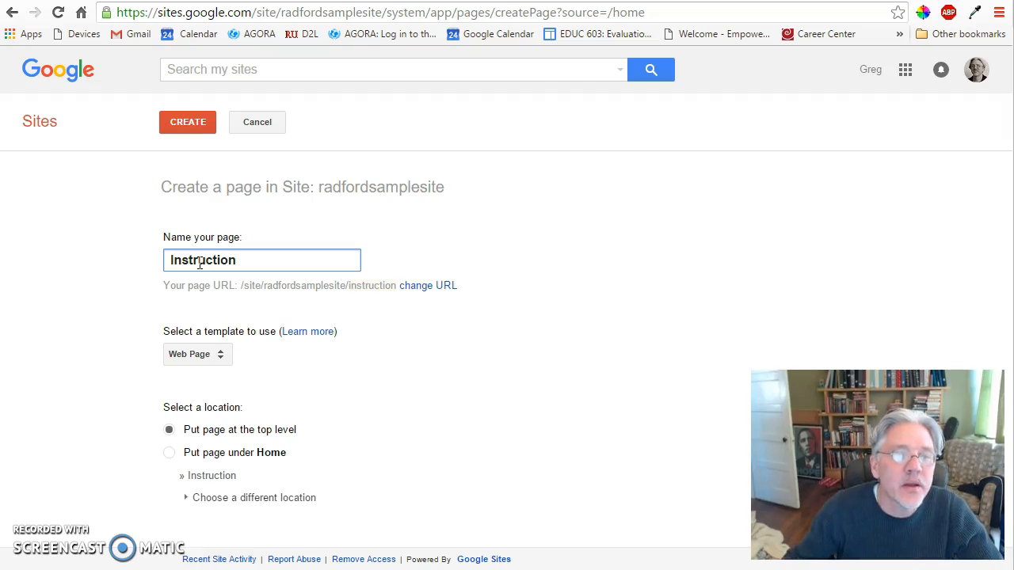
pyautogui.click(180, 118)
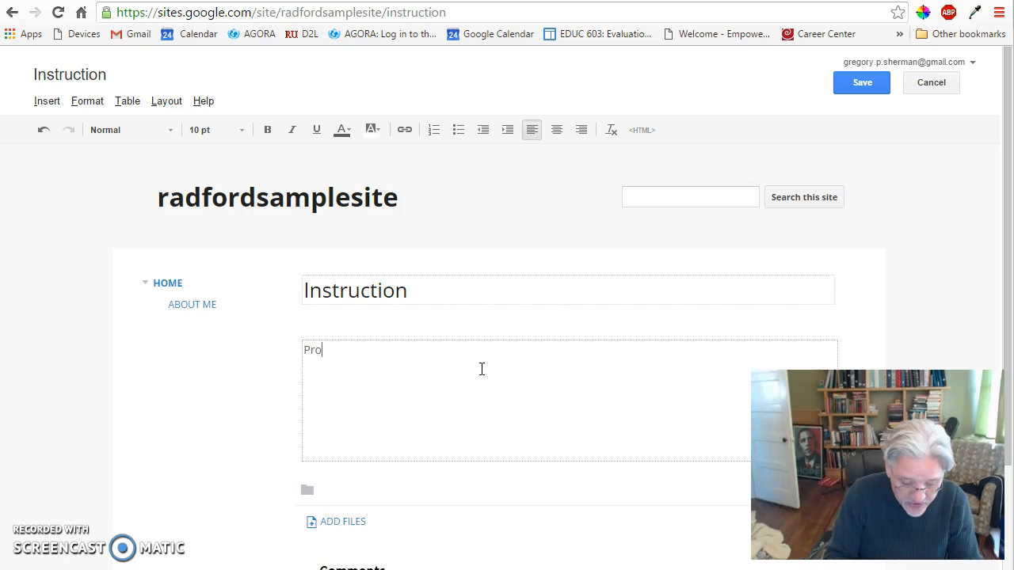
# Write "Project #1" in the page body with the indented line "This link presents a page with my project about worthwhile learning." beneath it.
pyautogui.write('#1')
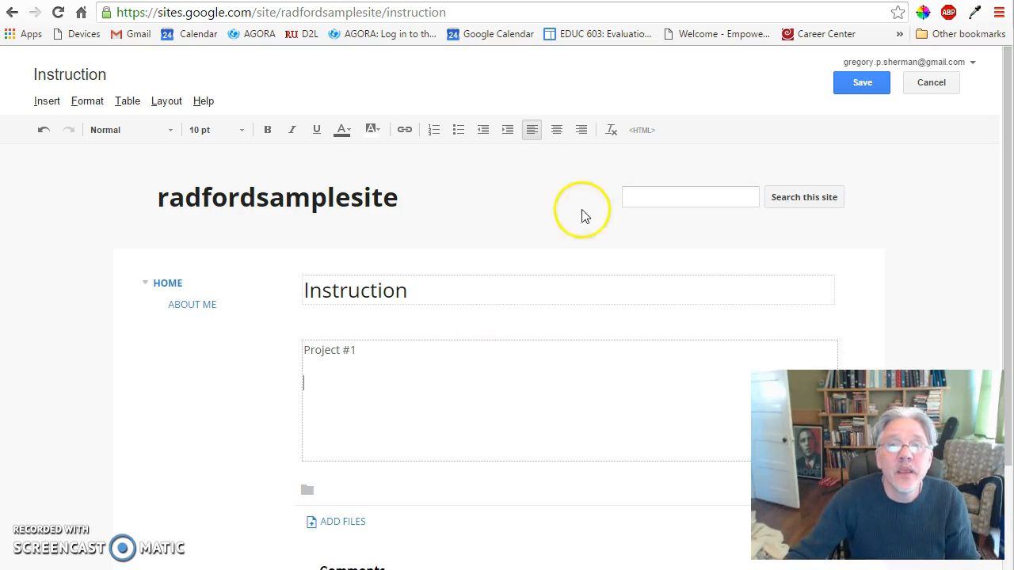
pyautogui.click(507, 129)
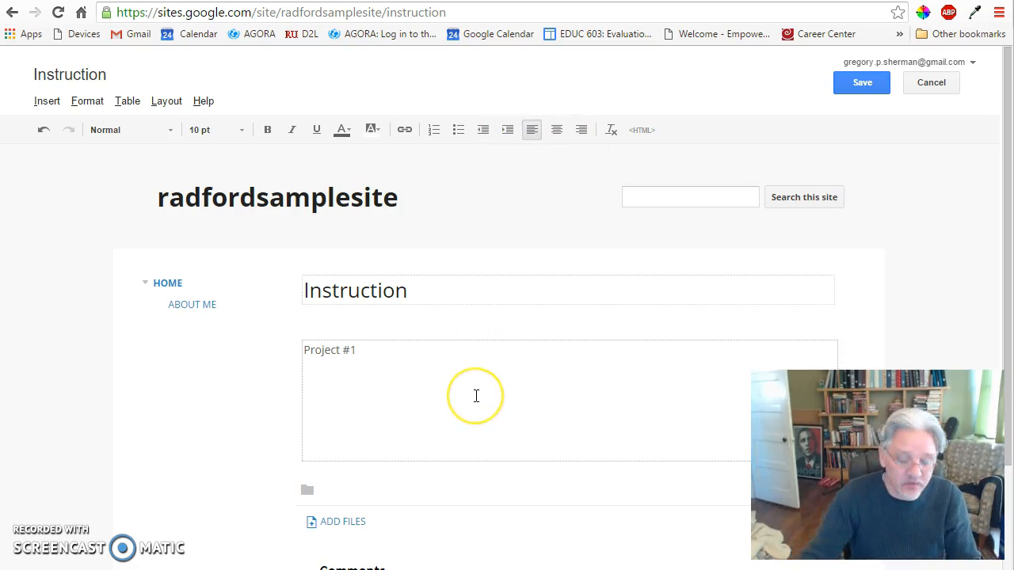
pyautogui.write('T')
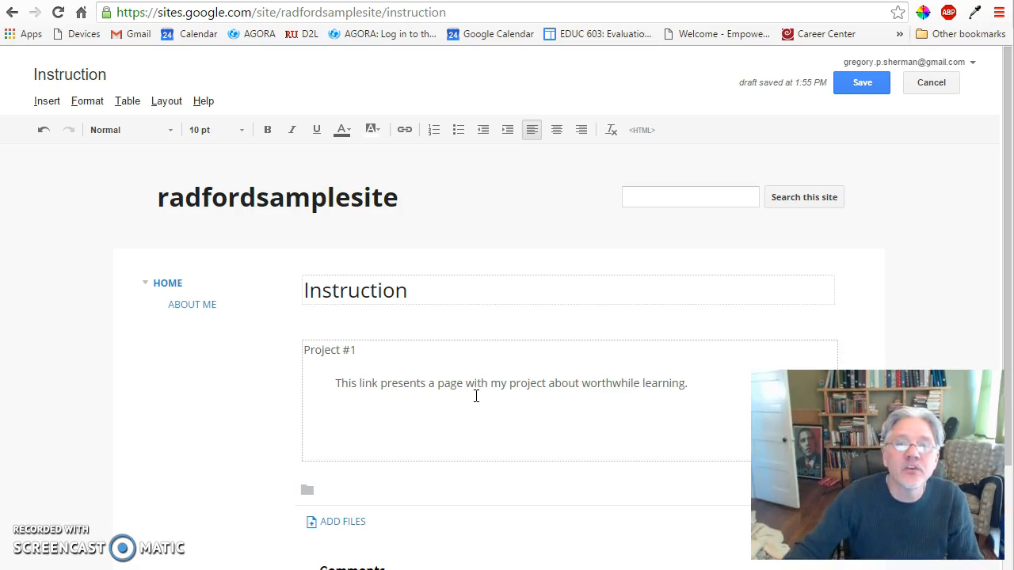
# Add an unindented "Project #2" line followed by the indented description "This page presents my lesson idea using Google Earth.".
pyautogui.click(481, 135)
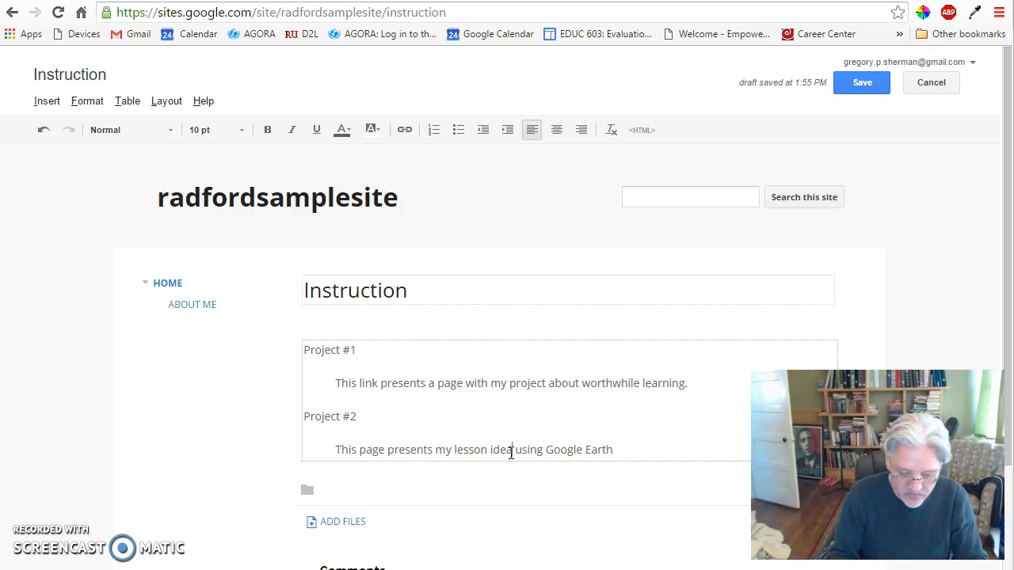
pyautogui.click(630, 453)
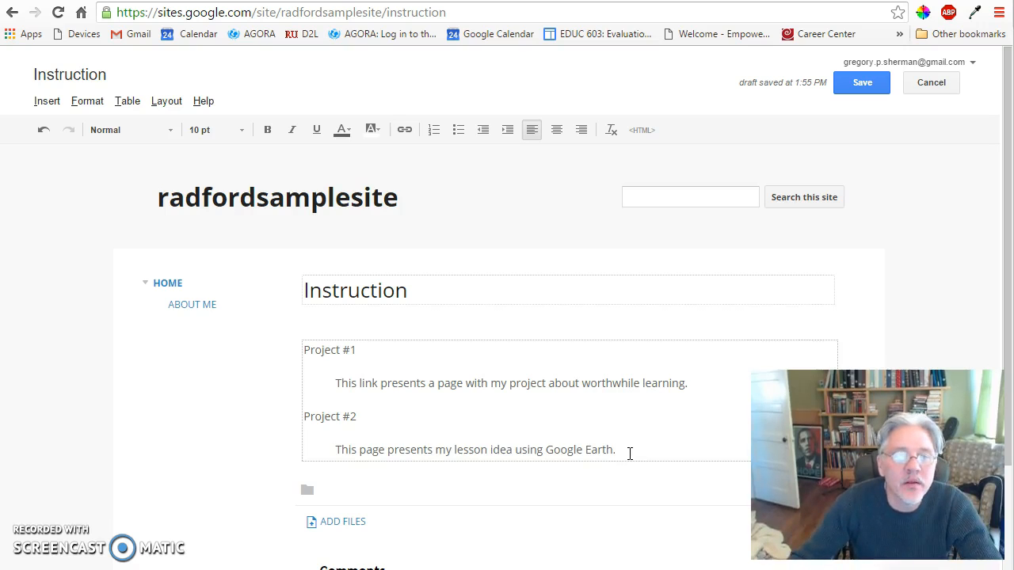
# Link the "Project #1" text on the Instruction page to the site's Project 1 page.
pyautogui.click(404, 129)
pyautogui.click(396, 308)
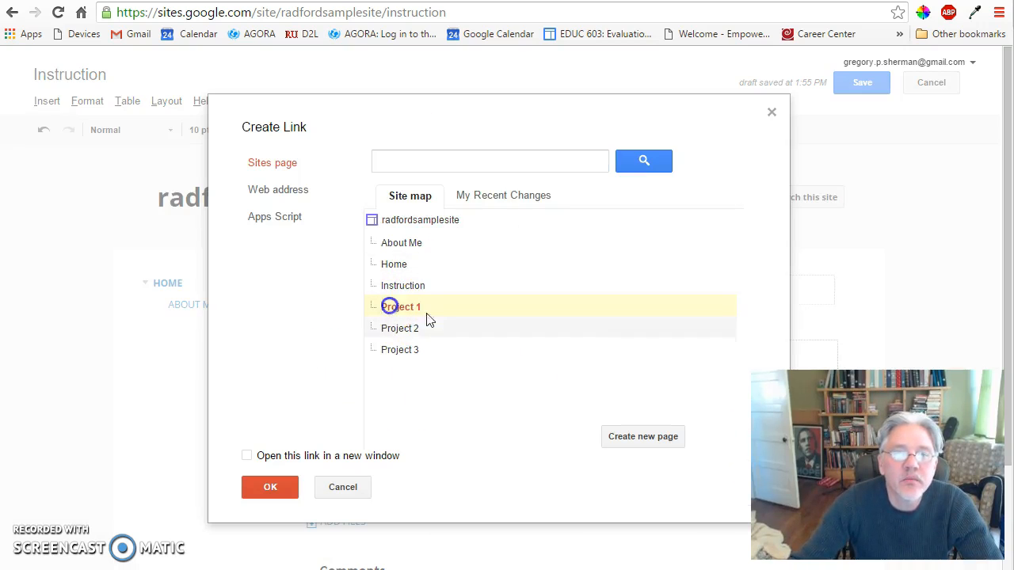
pyautogui.click(271, 488)
# Link the "Project #2" text to the site's Project 2 page and save the Instruction page.
pyautogui.click(361, 418)
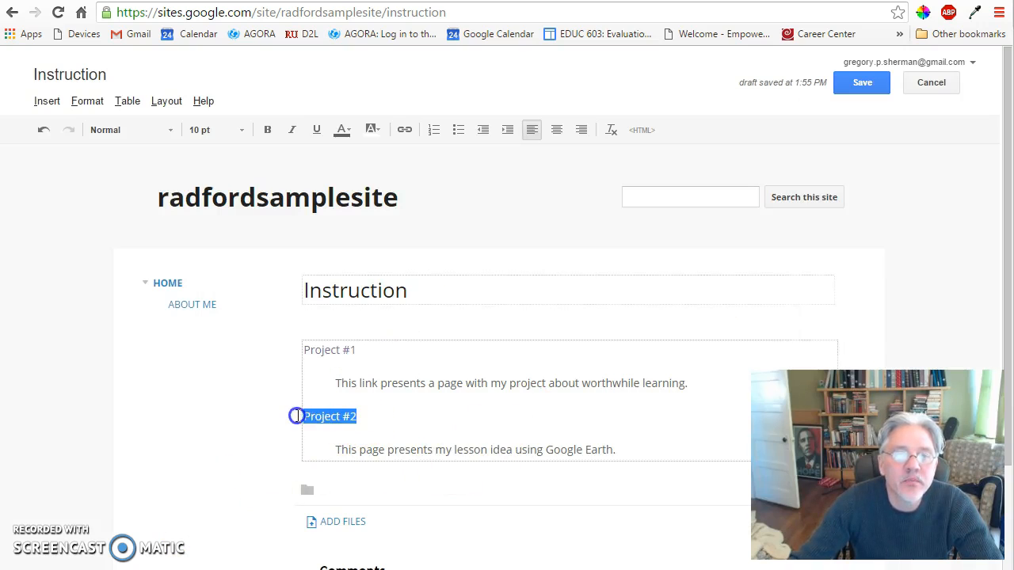
pyautogui.click(404, 129)
pyautogui.click(392, 330)
pyautogui.click(261, 487)
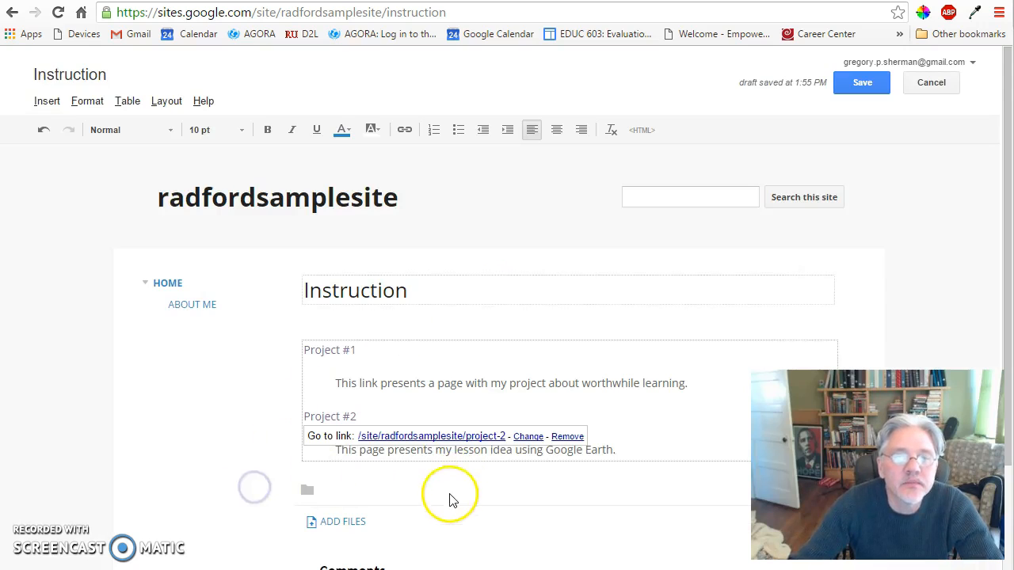
pyautogui.click(858, 87)
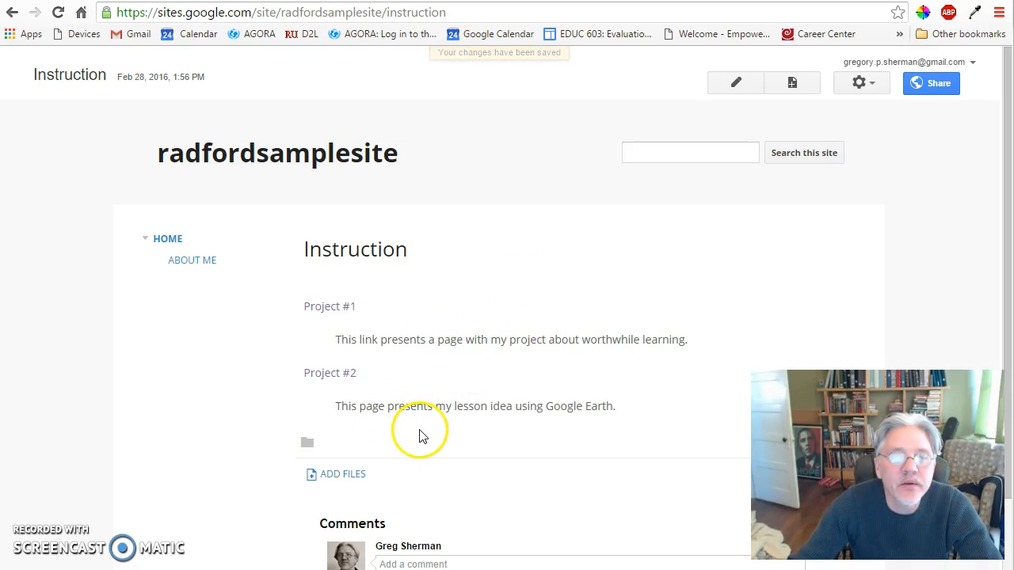
# Disallow attachments in the Instruction page's settings and save them.
pyautogui.scroll(-1, 467, 385)
pyautogui.scroll(1, 459, 364)
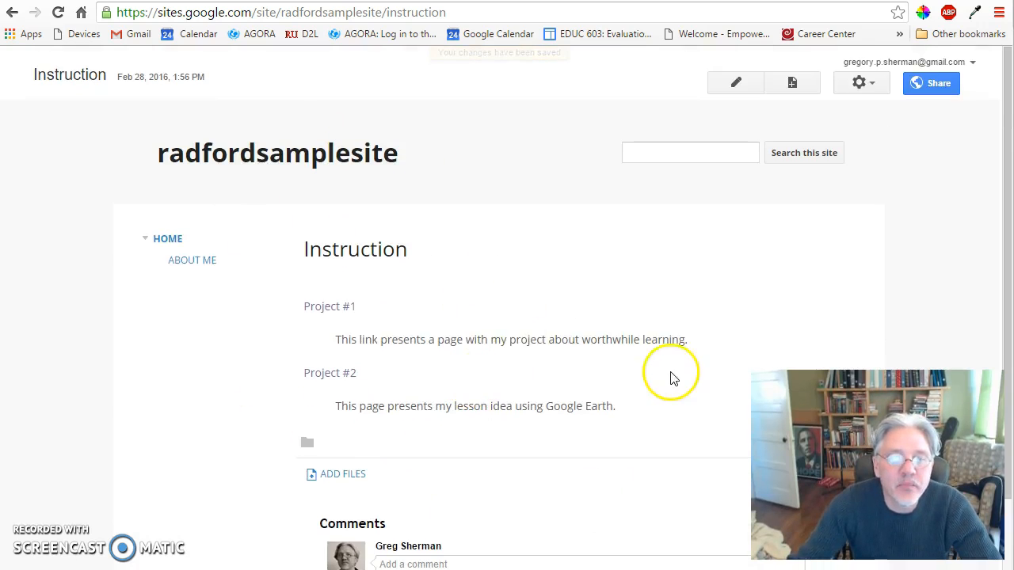
pyautogui.scroll(-1, 670, 378)
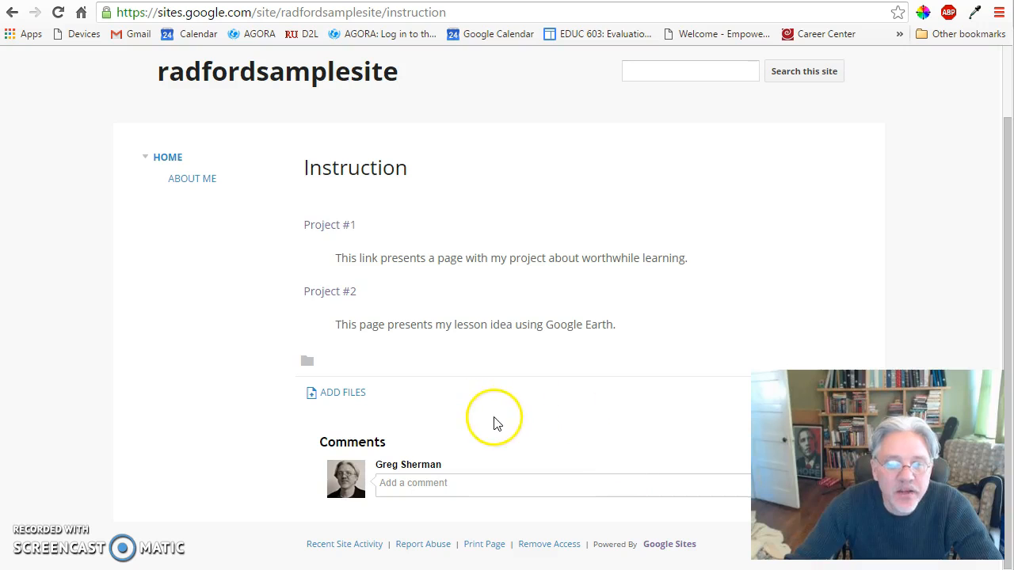
pyautogui.click(435, 483)
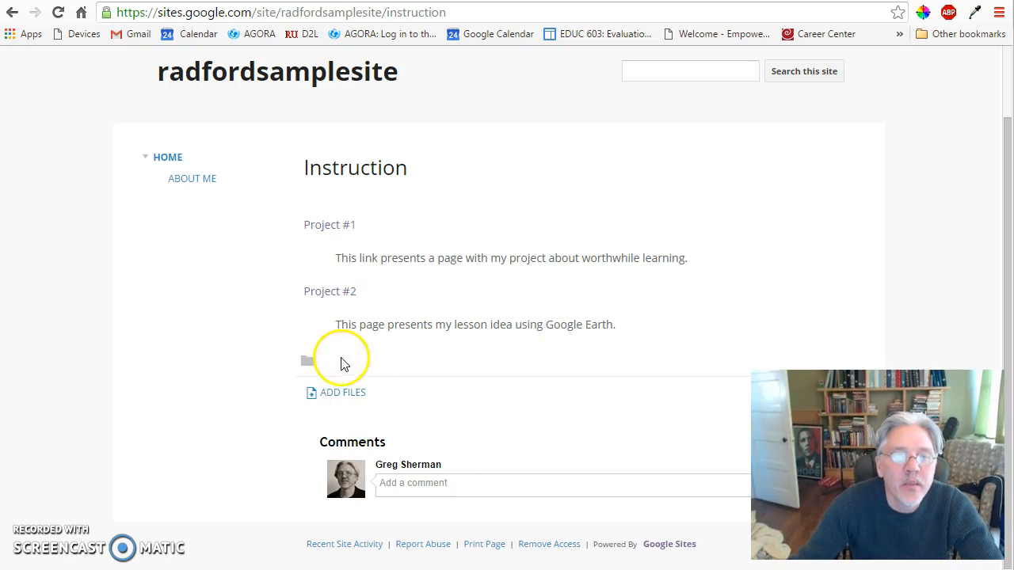
pyautogui.scroll(1, 547, 373)
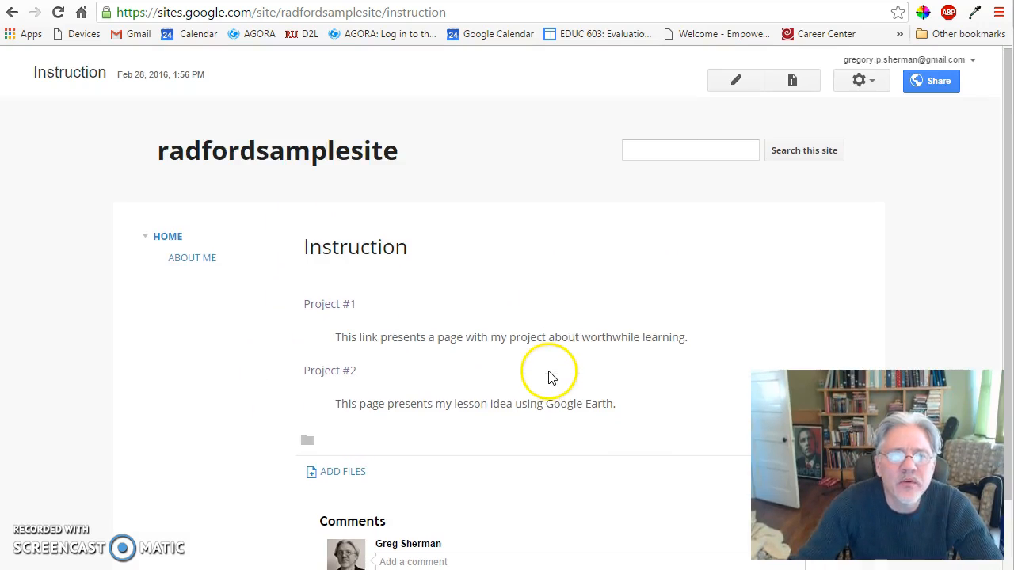
pyautogui.click(871, 83)
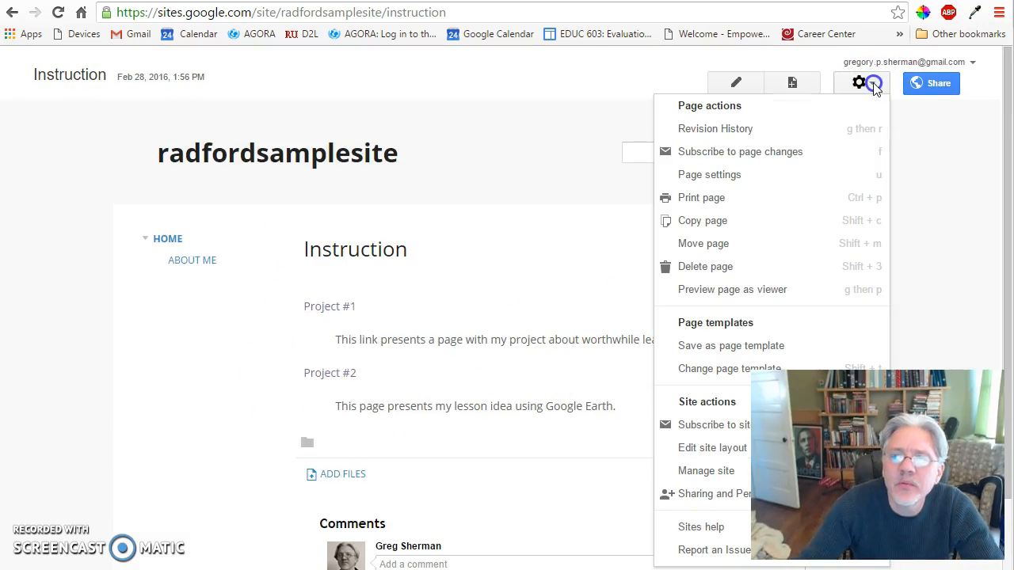
pyautogui.click(761, 174)
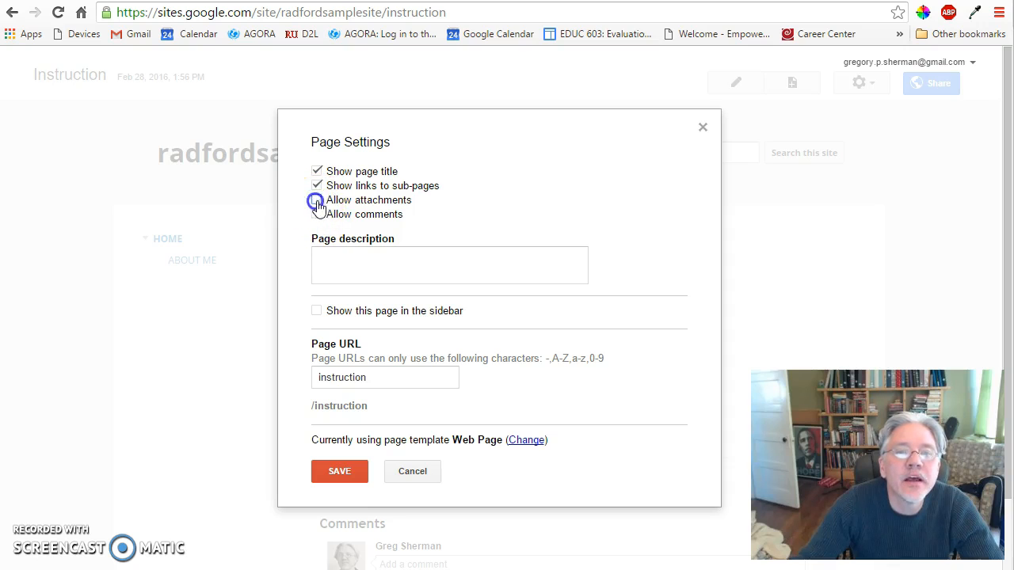
pyautogui.click(335, 472)
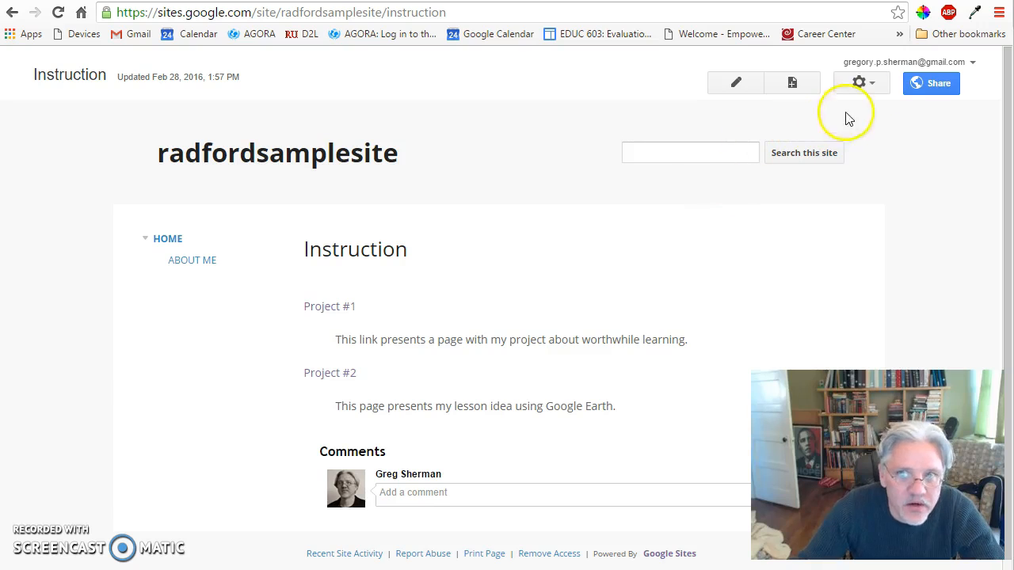
# Add the Instruction page to the site's sidebar navigation, close the layout editor and try the Home link.
pyautogui.click(860, 83)
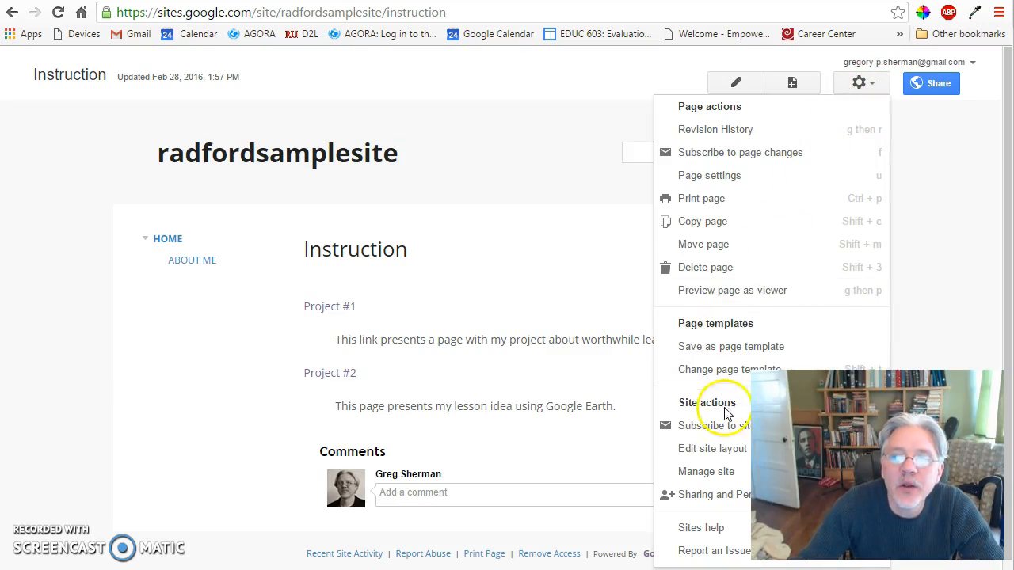
pyautogui.click(713, 448)
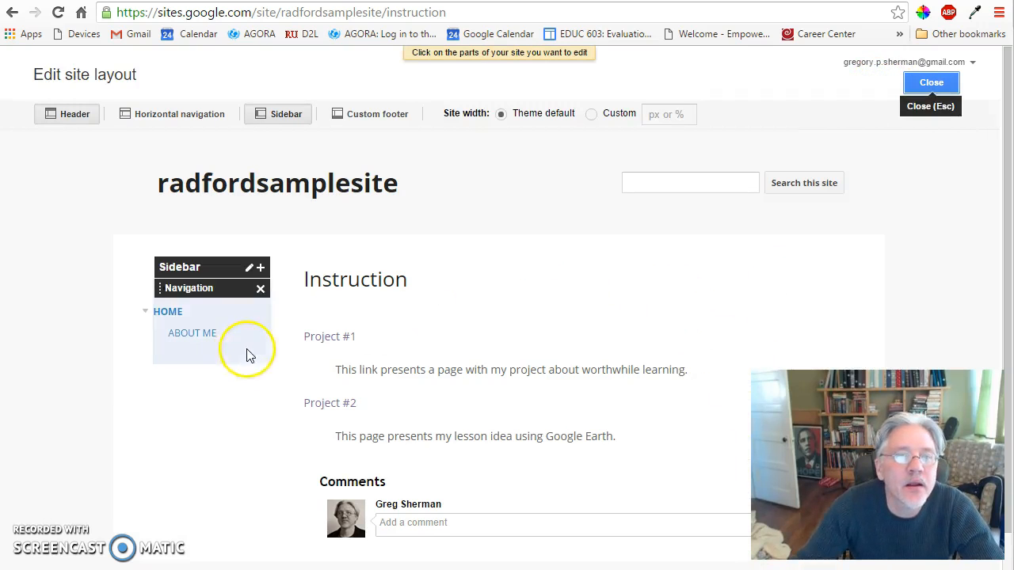
pyautogui.click(232, 334)
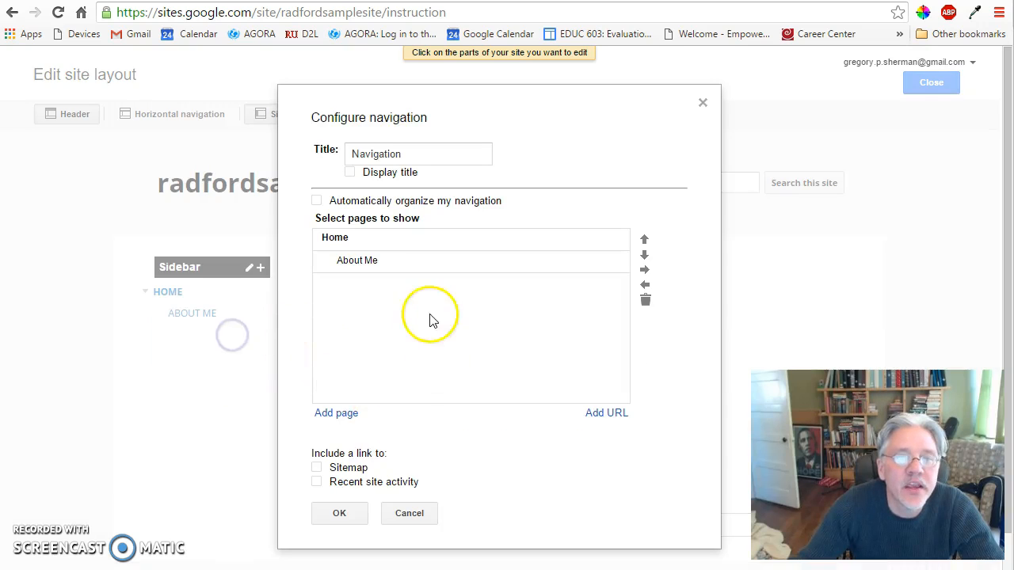
pyautogui.click(333, 412)
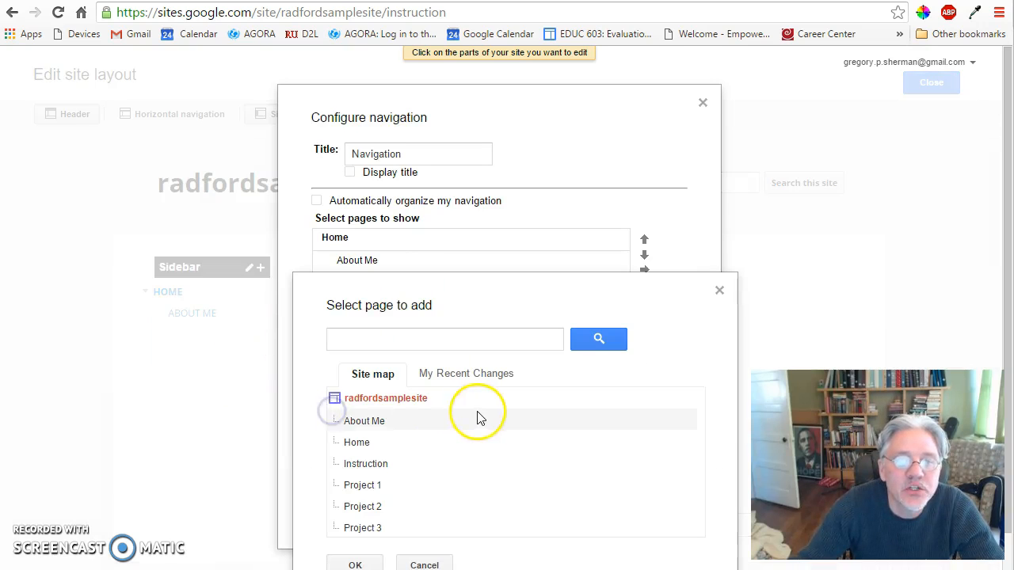
pyautogui.scroll(-1, 479, 416)
pyautogui.click(379, 426)
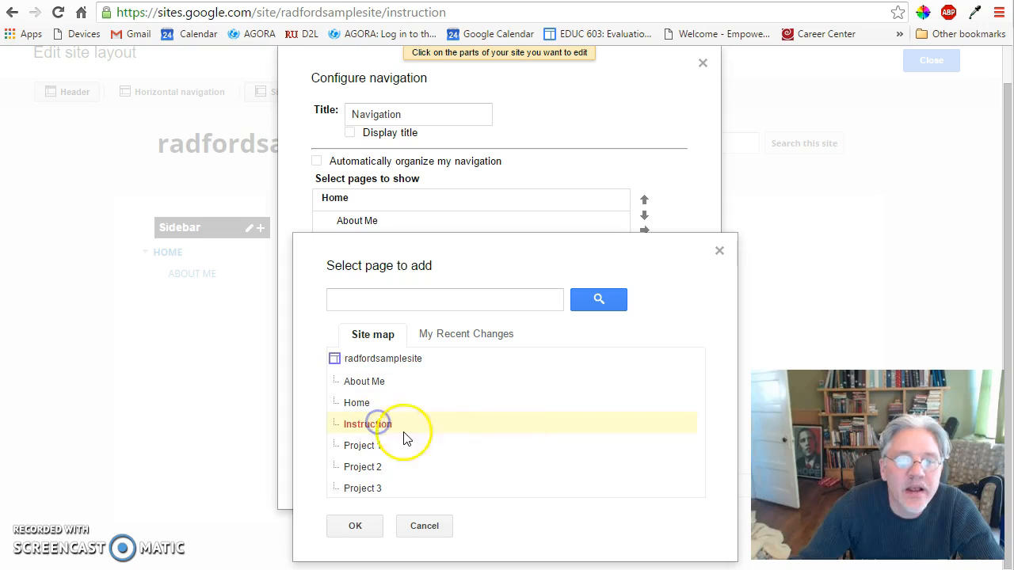
pyautogui.click(358, 526)
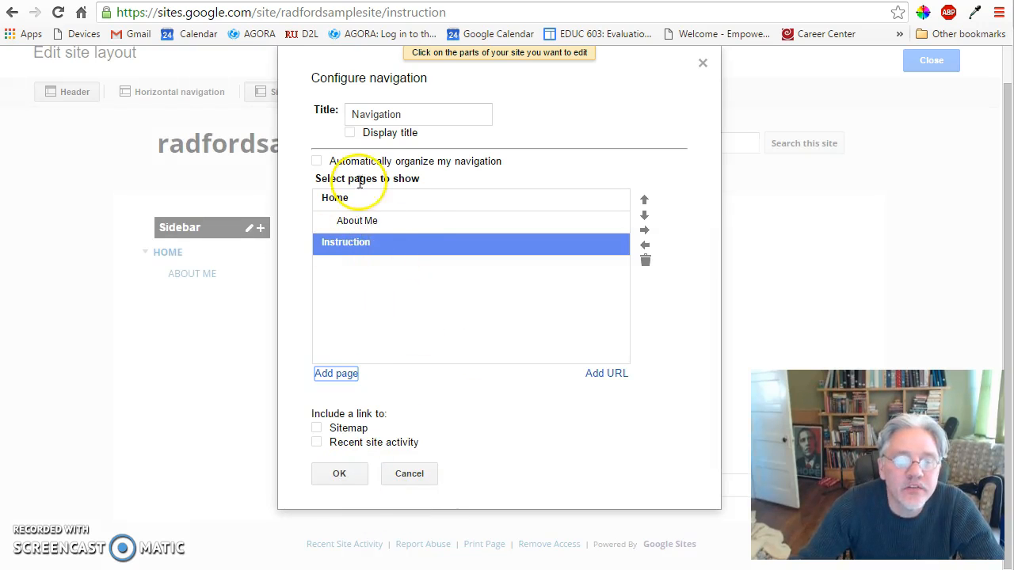
pyautogui.click(340, 475)
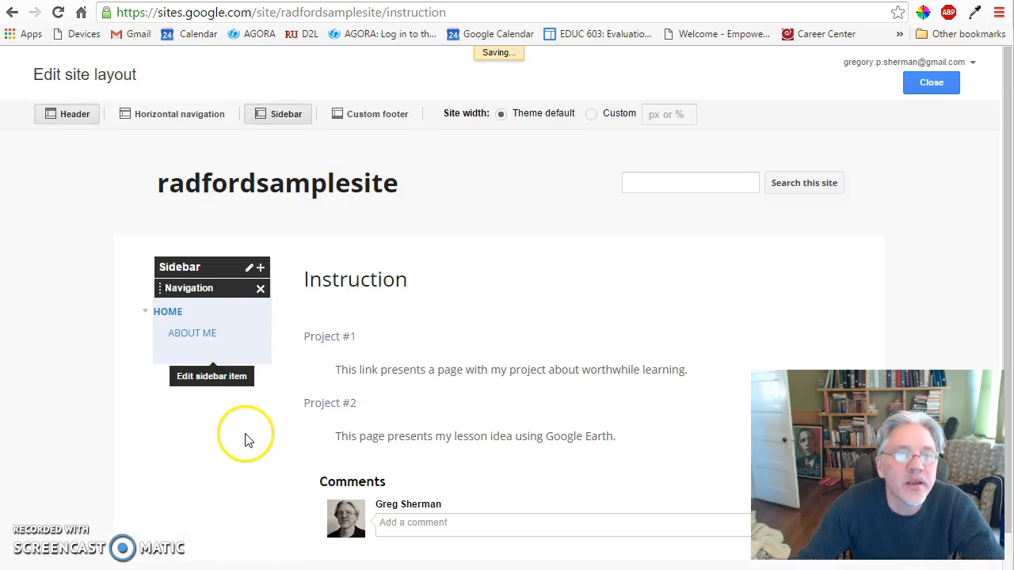
pyautogui.click(932, 83)
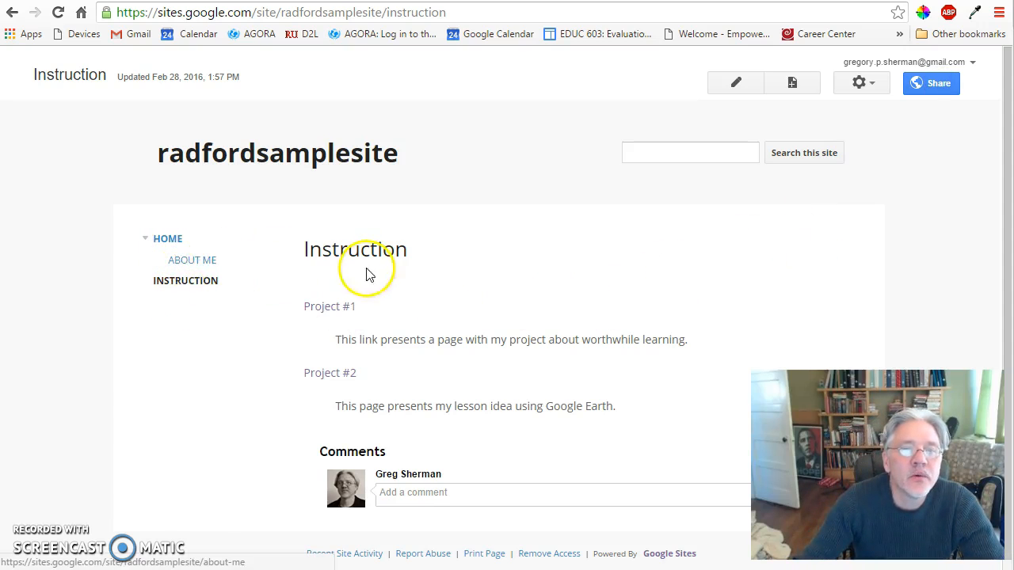
pyautogui.click(162, 239)
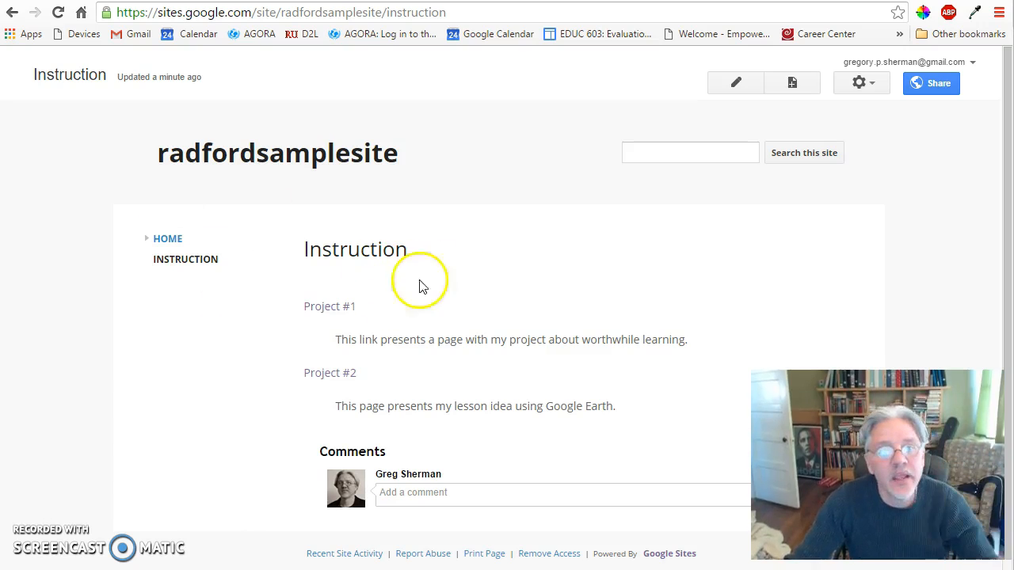
# Create a top-level web page named "Community Building" and save it with an empty body.
pyautogui.click(793, 82)
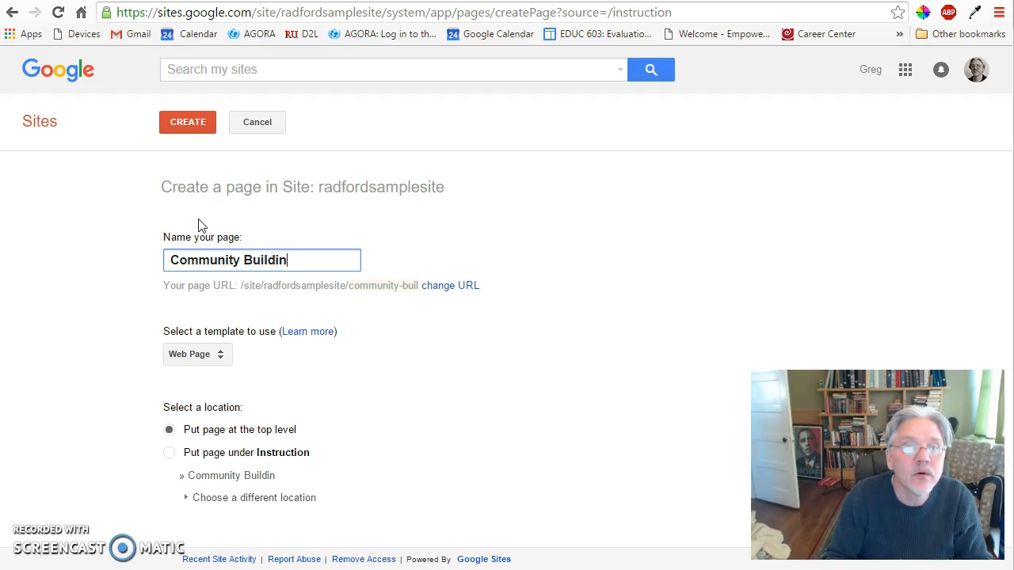
pyautogui.click(185, 120)
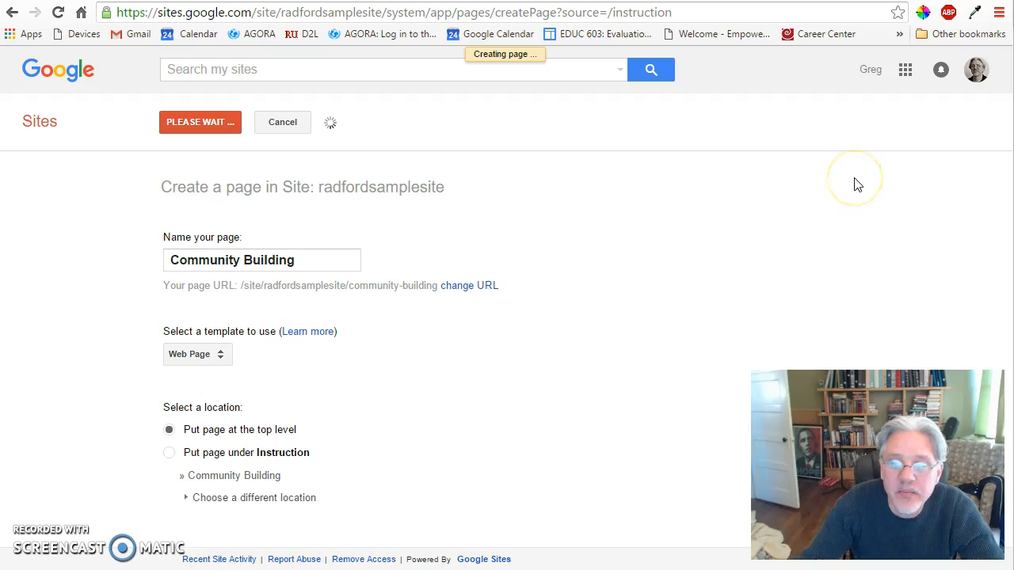
pyautogui.click(736, 82)
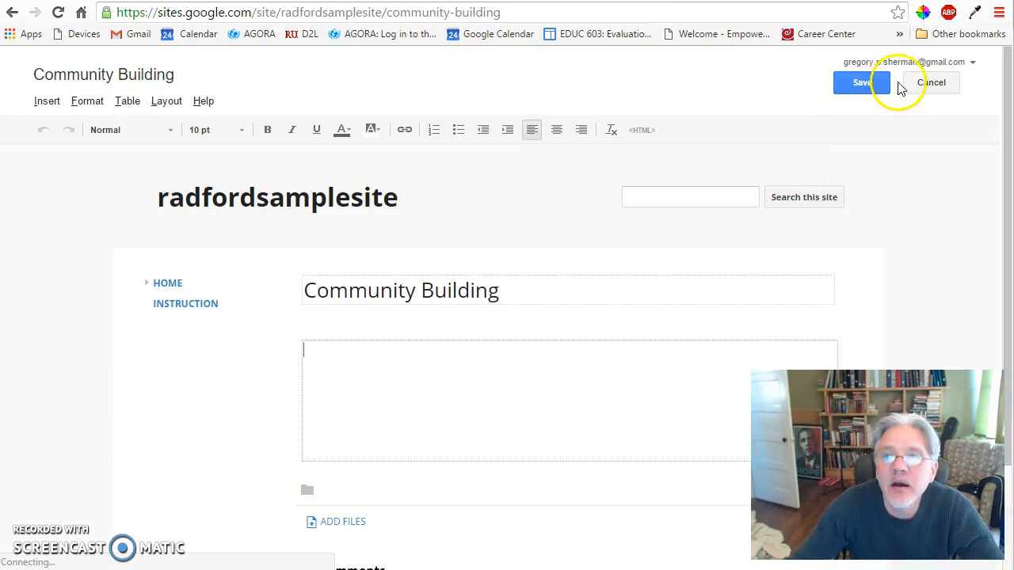
pyautogui.click(872, 81)
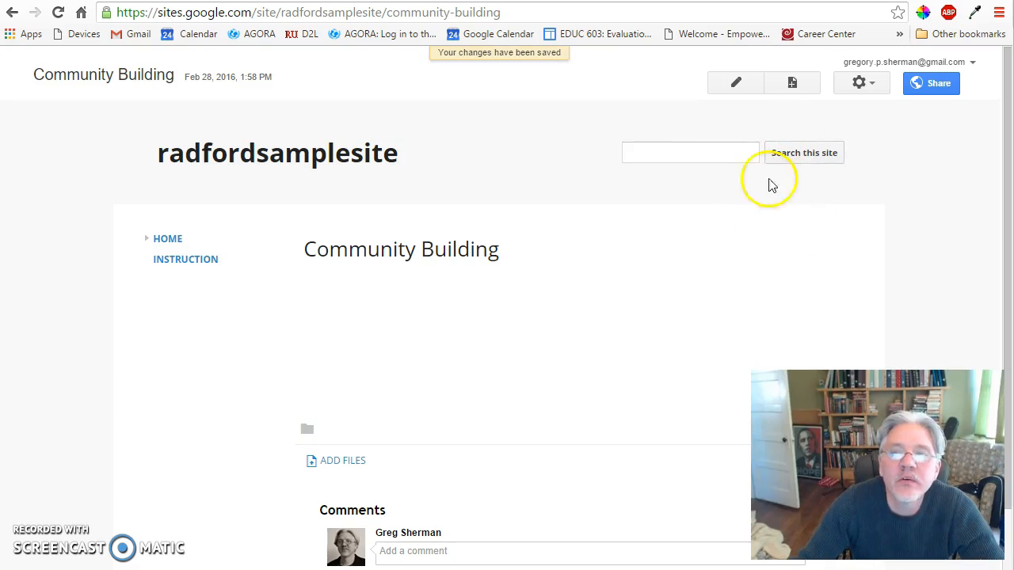
# Create a web page named "PD" and save it with an empty body.
pyautogui.click(792, 83)
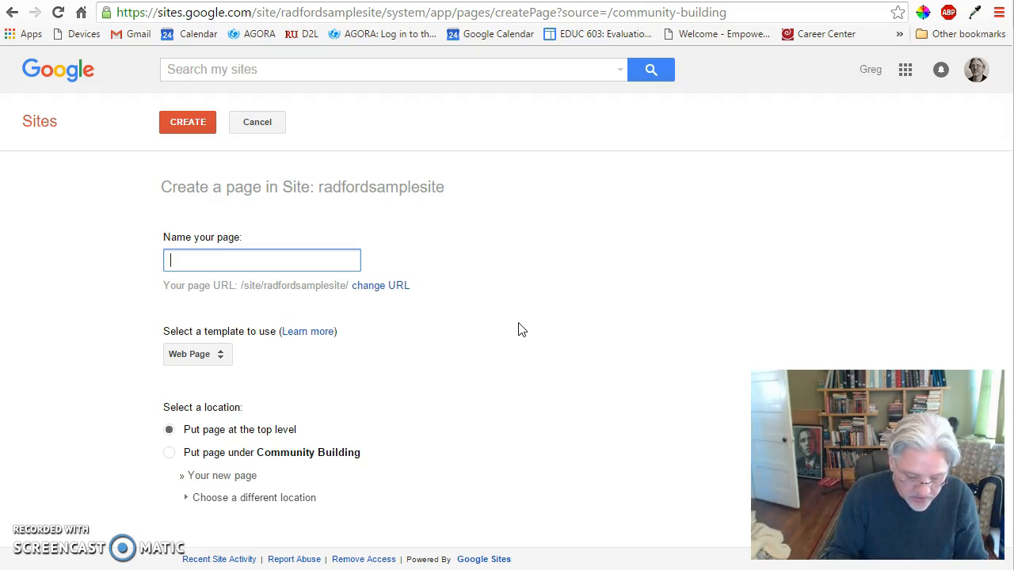
pyautogui.click(188, 121)
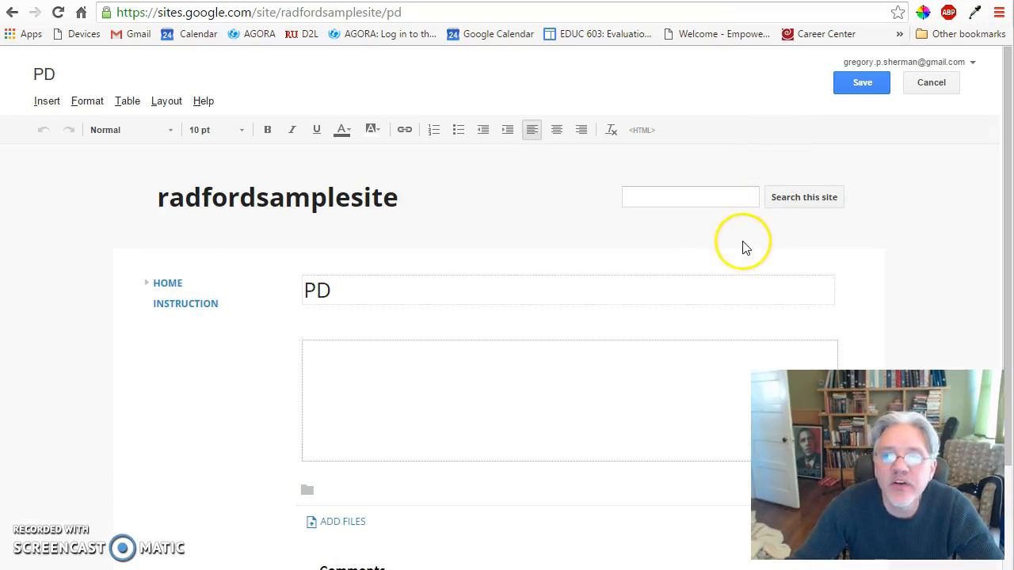
pyautogui.click(861, 82)
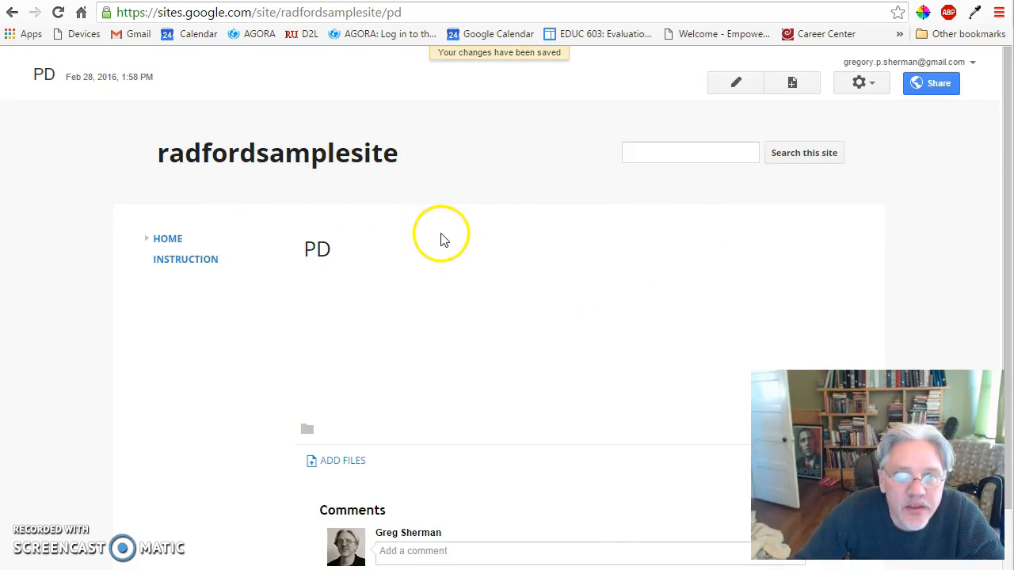
# Create a top-level web page named "Management" and save it with an empty body.
pyautogui.click(795, 84)
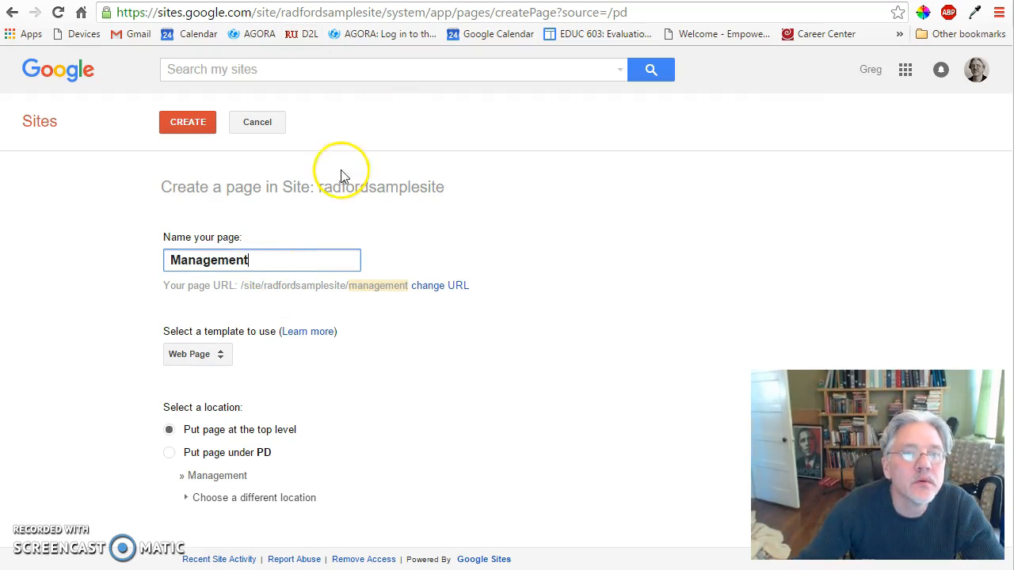
pyautogui.click(186, 121)
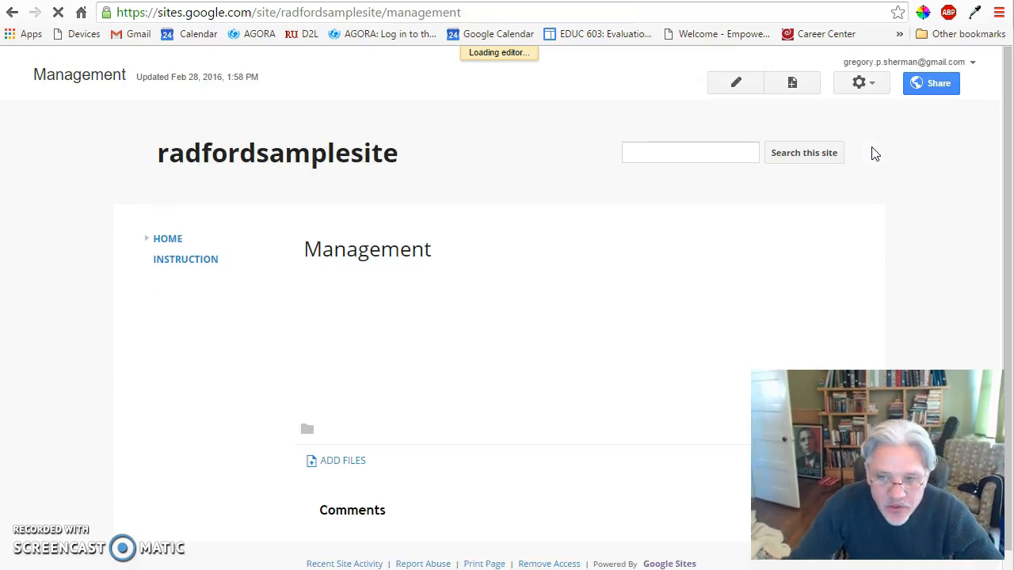
pyautogui.click(859, 87)
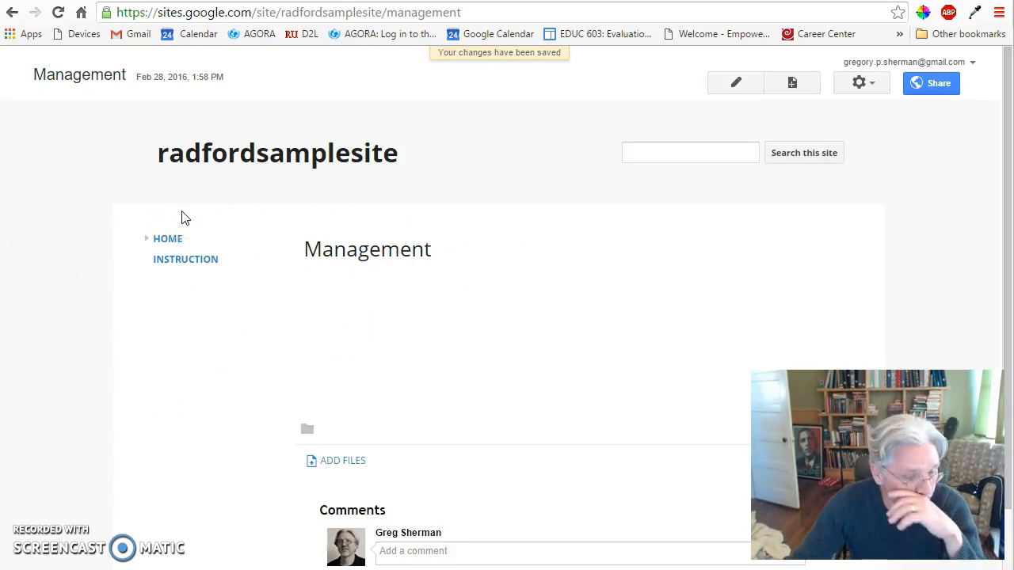
# Open the sidebar navigation for editing in the site layout and add the PD page to its list.
pyautogui.click(873, 86)
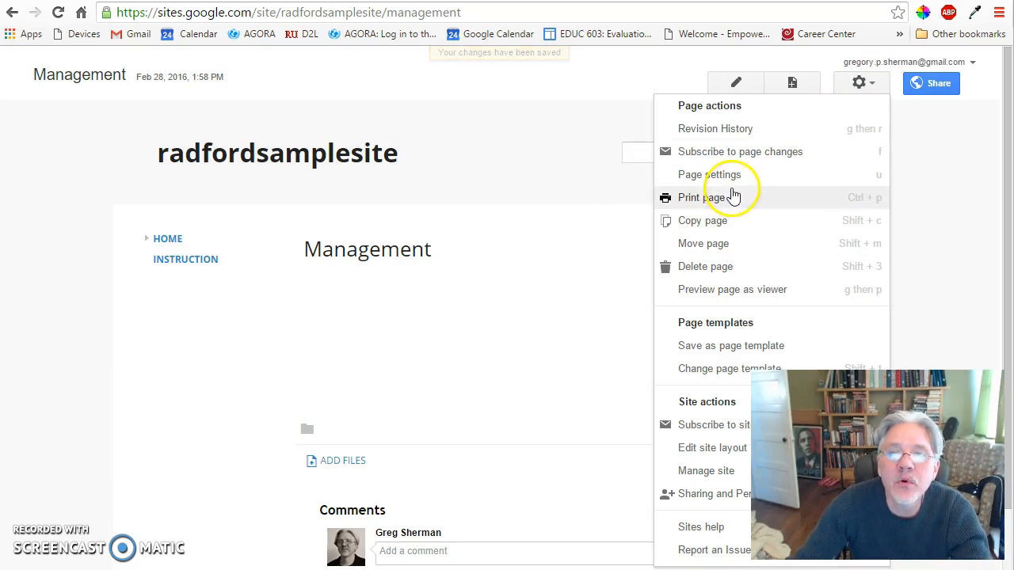
pyautogui.click(690, 448)
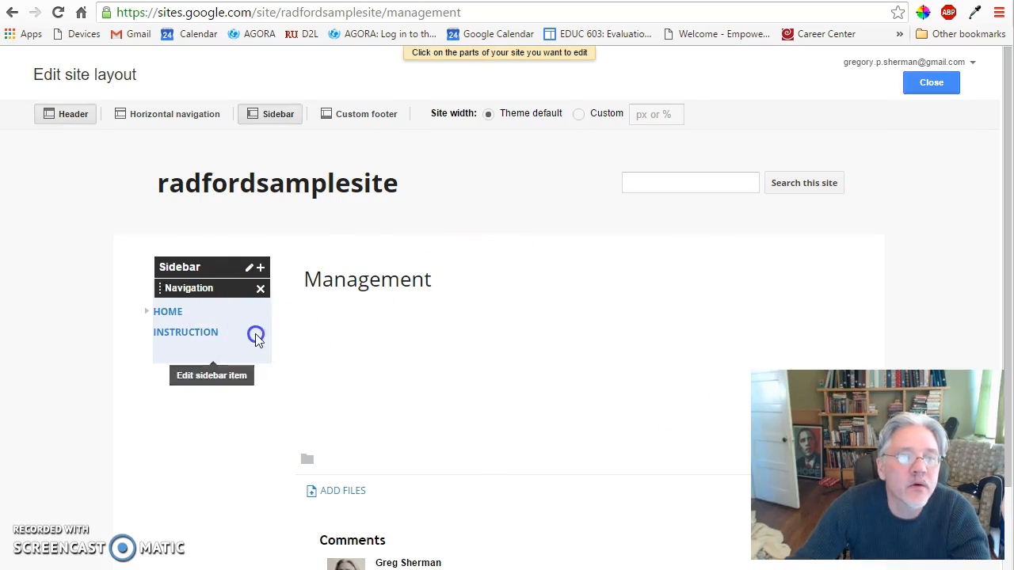
pyautogui.click(256, 336)
pyautogui.click(336, 411)
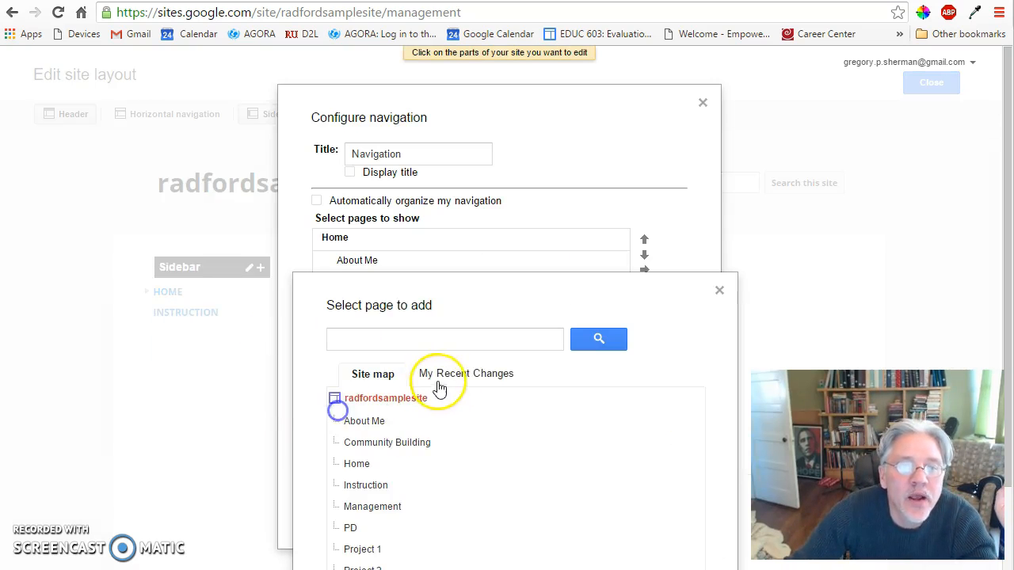
pyautogui.scroll(-2, 532, 449)
pyautogui.click(362, 429)
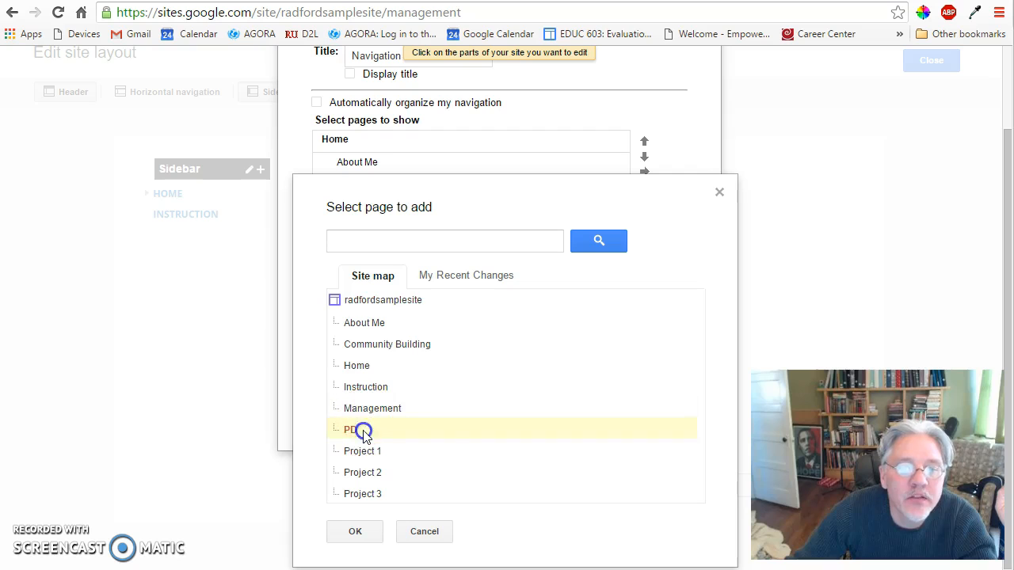
pyautogui.click(353, 532)
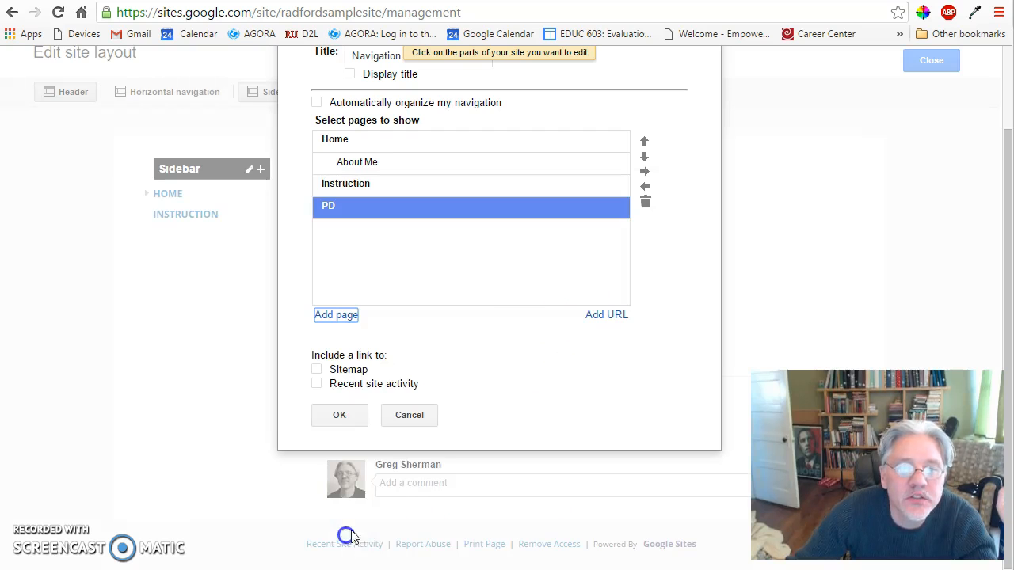
# Add the Management page to the list of pages shown in the sidebar navigation.
pyautogui.click(337, 316)
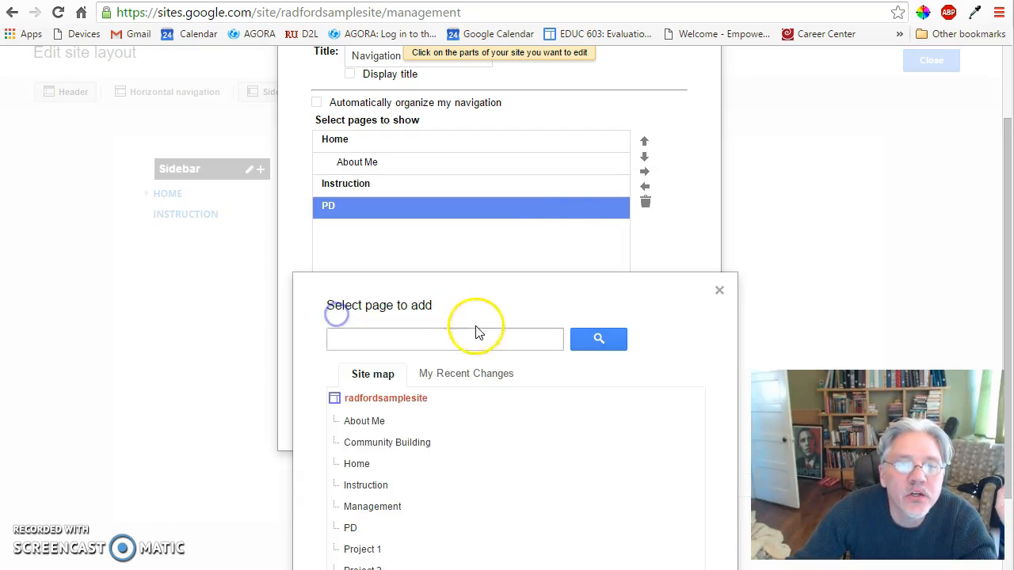
pyautogui.scroll(-1, 475, 330)
pyautogui.click(368, 410)
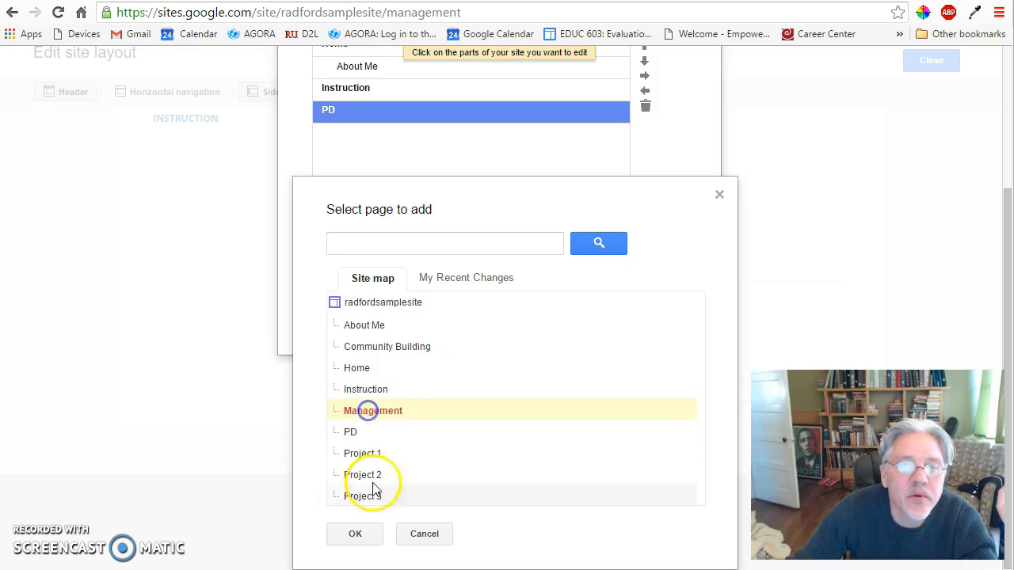
pyautogui.click(355, 534)
# Add the Community Building page to the list of pages shown in the sidebar navigation.
pyautogui.click(333, 313)
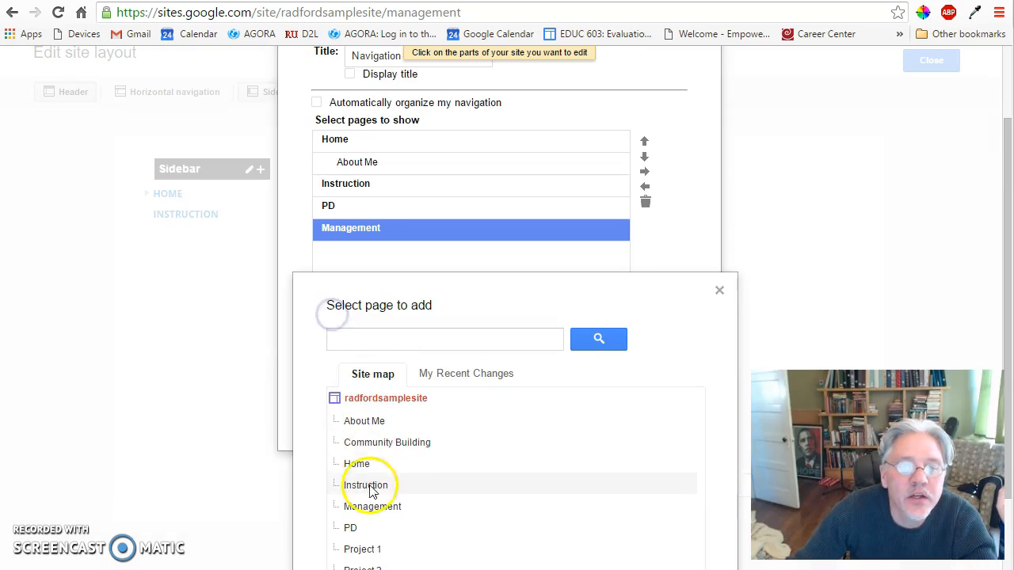
pyautogui.scroll(-1, 434, 450)
pyautogui.click(388, 349)
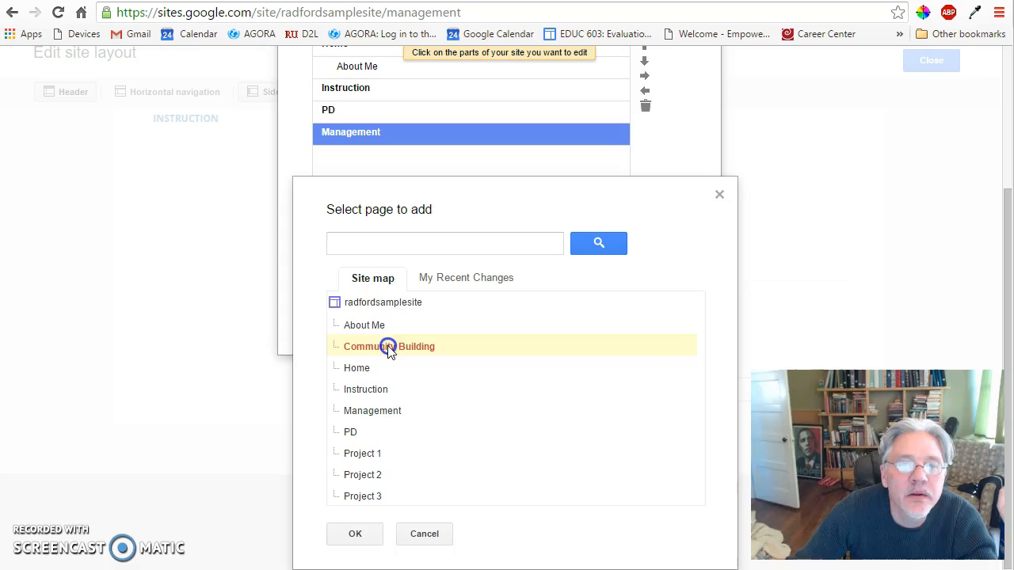
pyautogui.click(358, 536)
pyautogui.scroll(1, 525, 340)
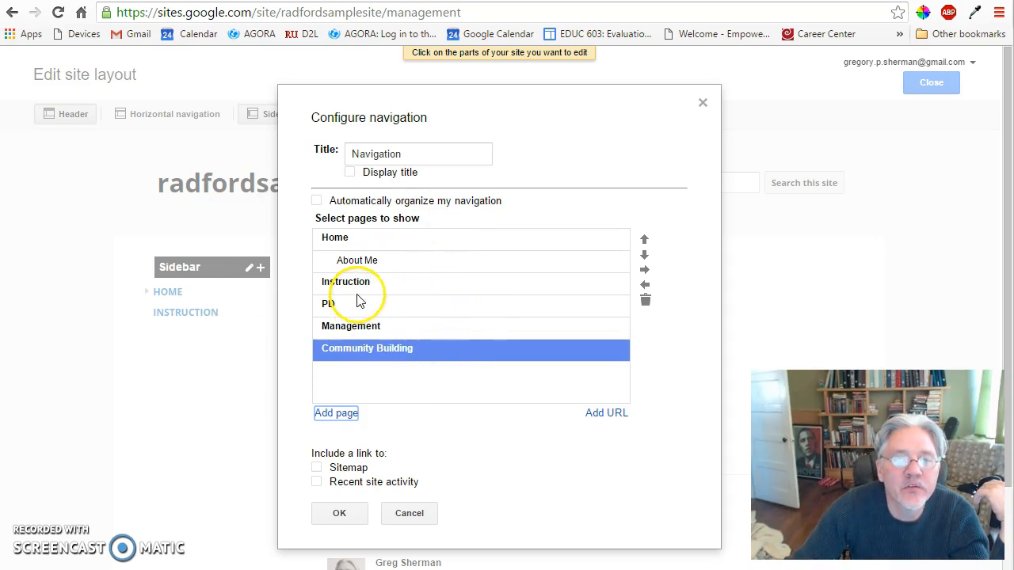
# Reorder the navigation pages below Instruction to Community Building, Management, PD, then save the navigation and close the site layout editor.
pyautogui.click(358, 325)
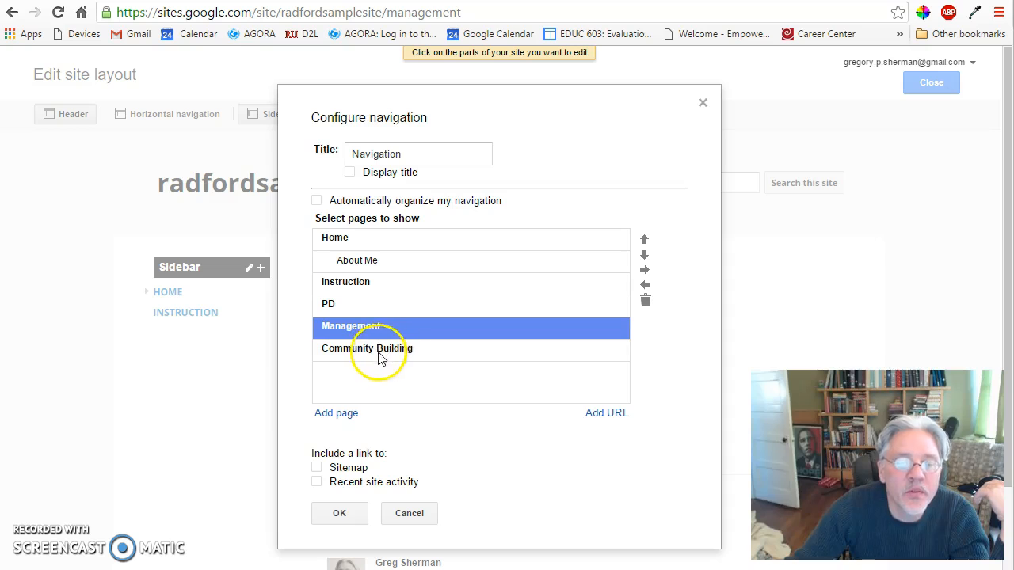
pyautogui.click(377, 354)
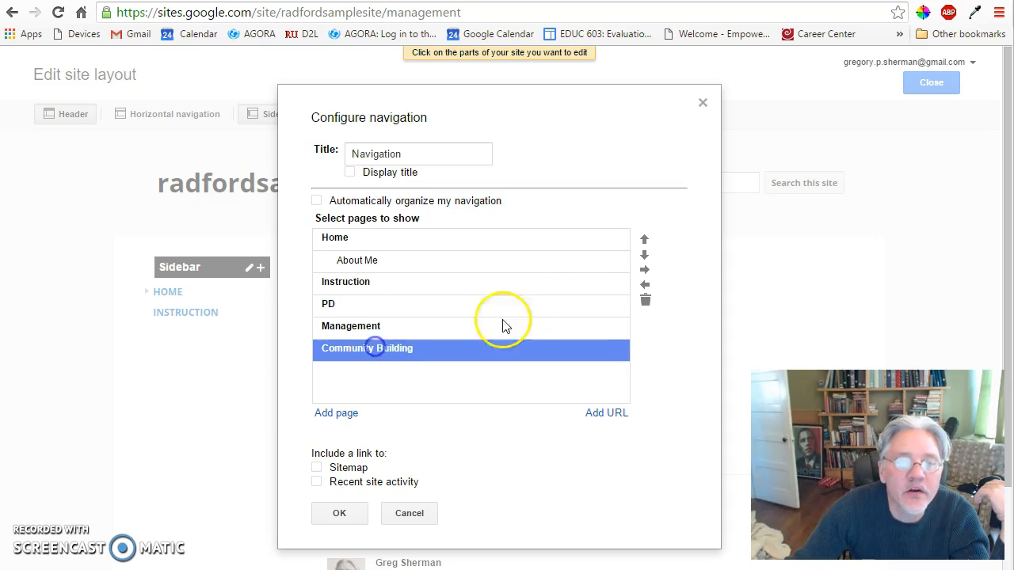
pyautogui.click(645, 240)
pyautogui.click(644, 240)
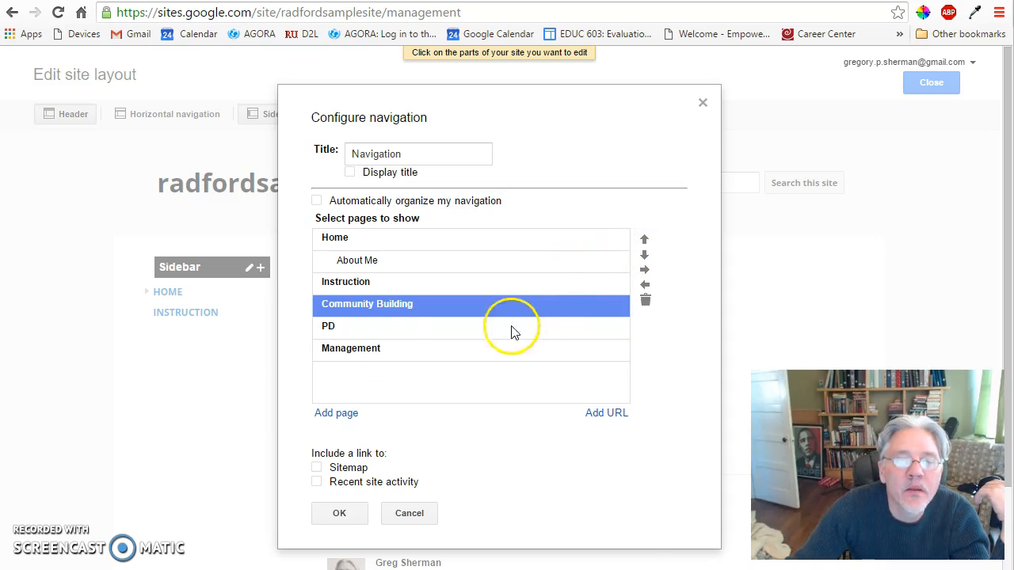
pyautogui.click(366, 330)
pyautogui.click(644, 255)
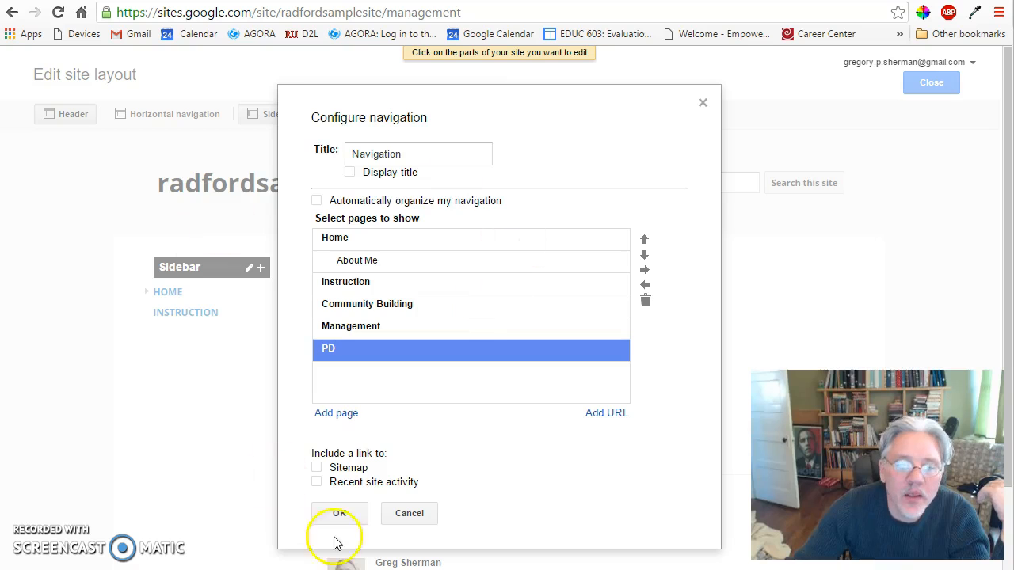
pyautogui.click(342, 515)
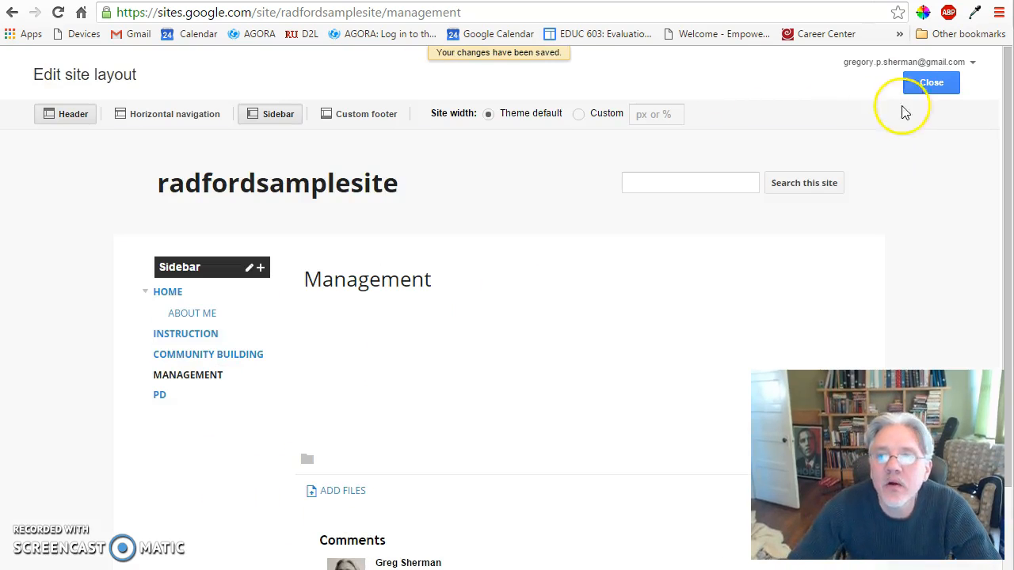
pyautogui.click(934, 84)
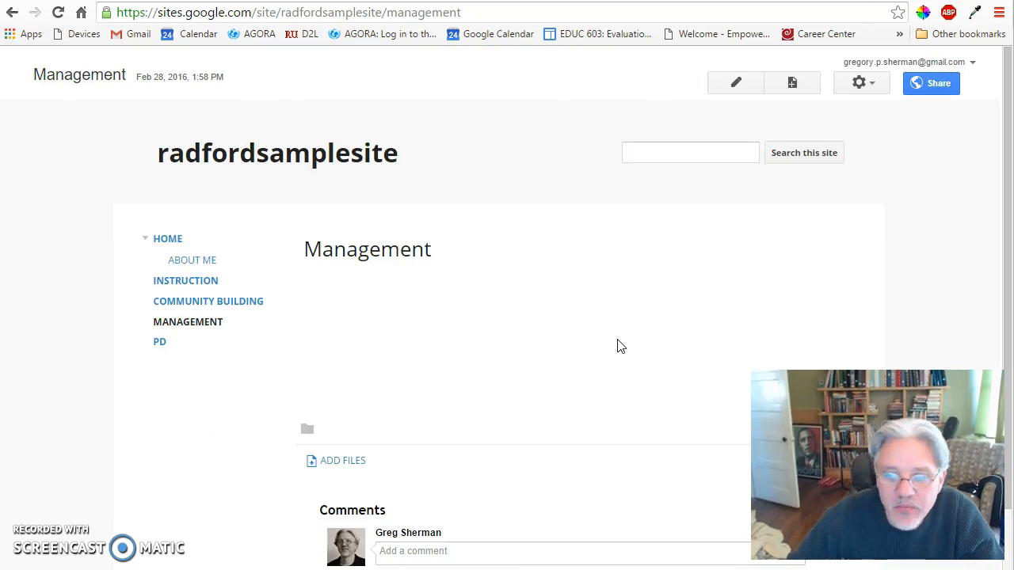